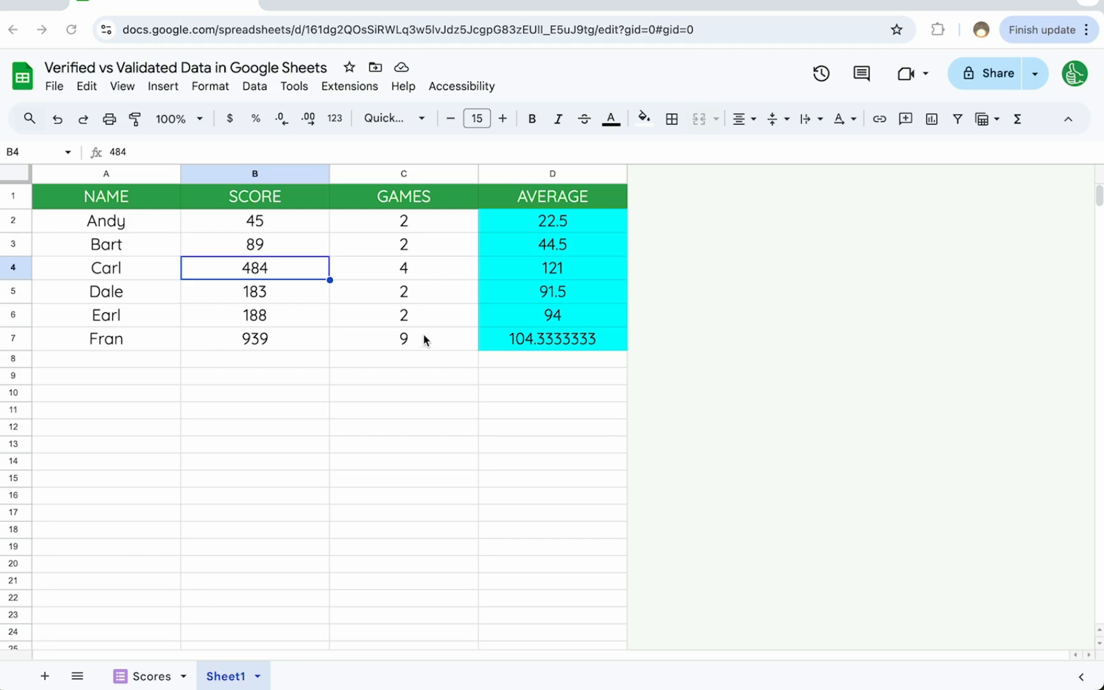
- Examine the name, score, games and average columns in the Sheet1 table
click(155, 242)
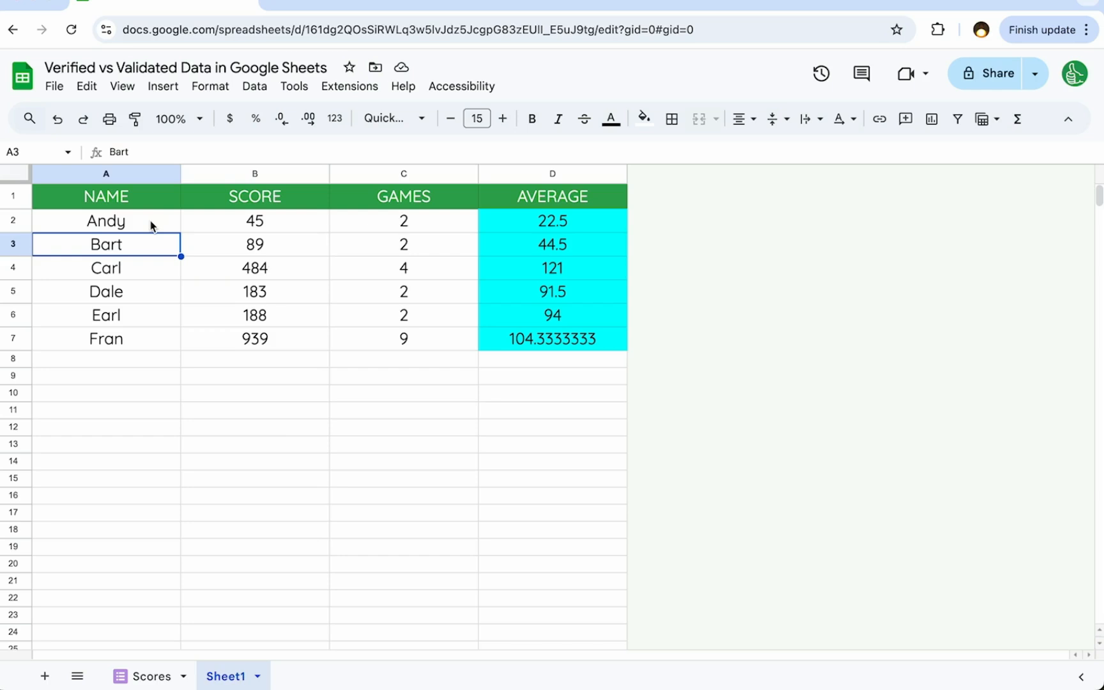
drag(147, 221, 144, 334)
drag(234, 251, 251, 360)
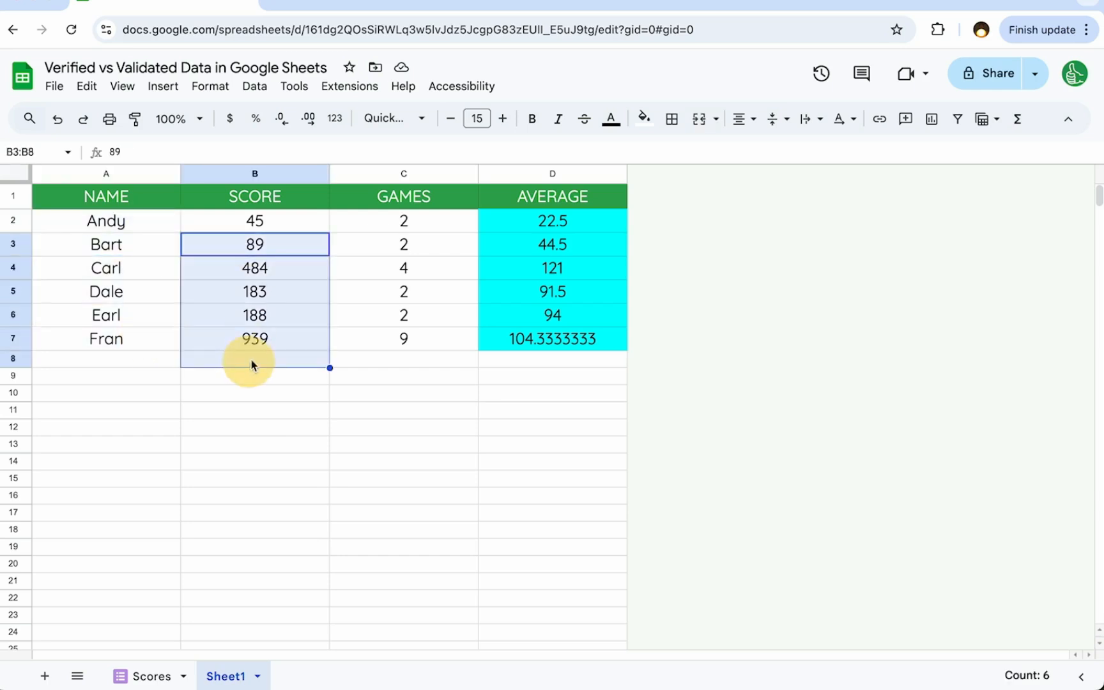
drag(404, 244, 436, 351)
drag(583, 218, 584, 339)
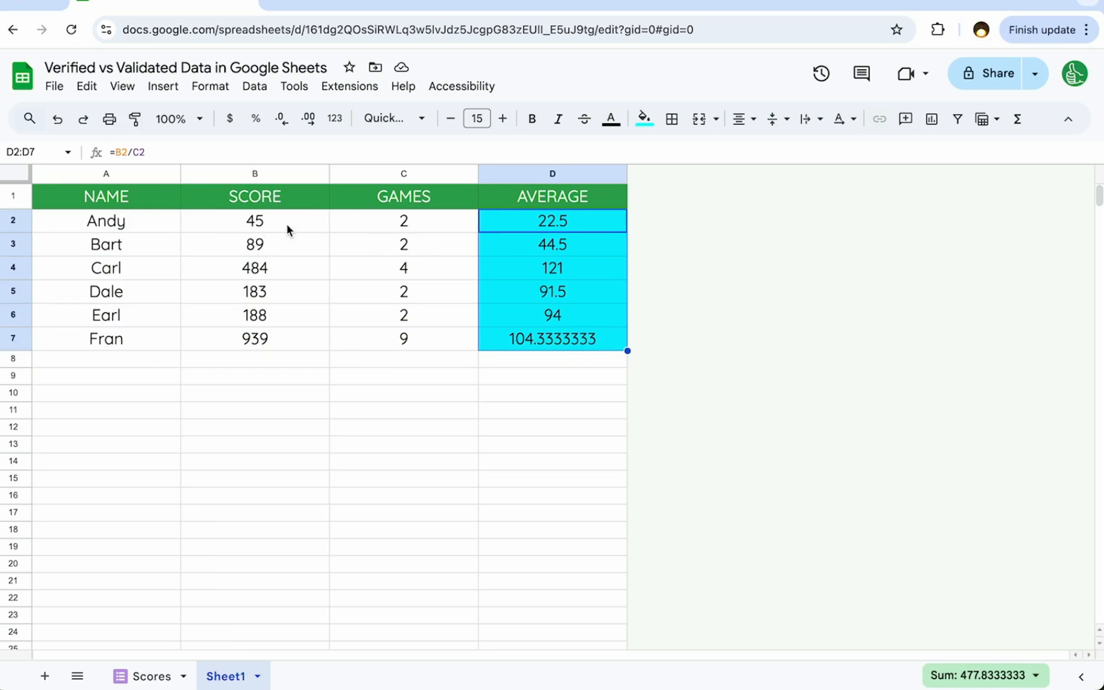
click(199, 228)
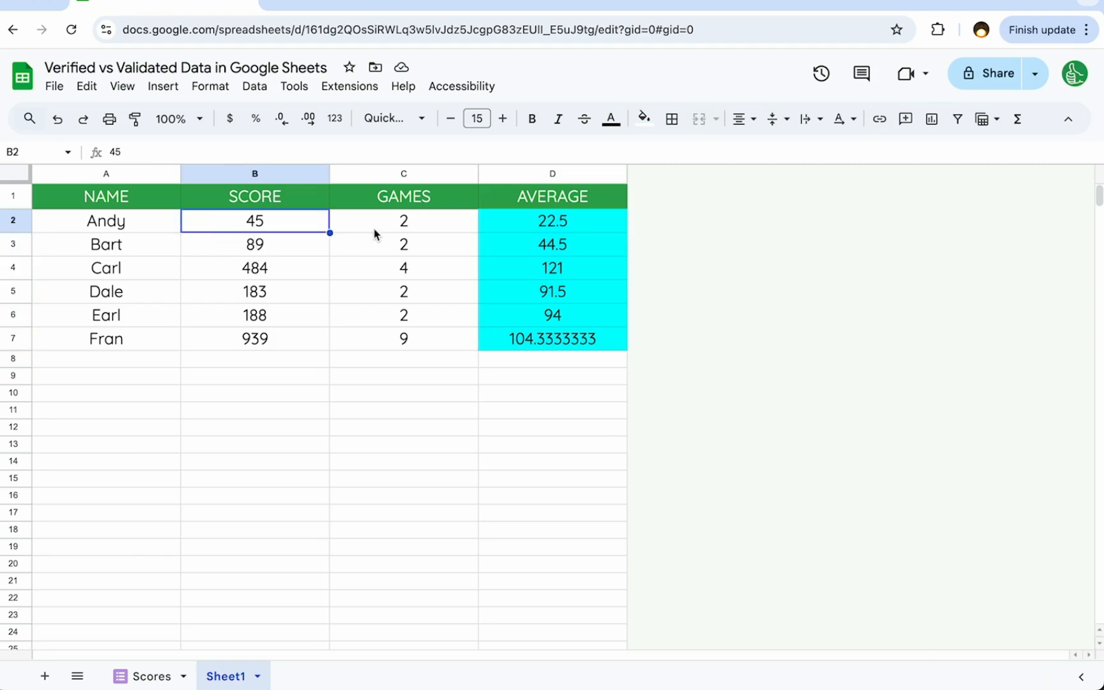
shift+click(369, 268)
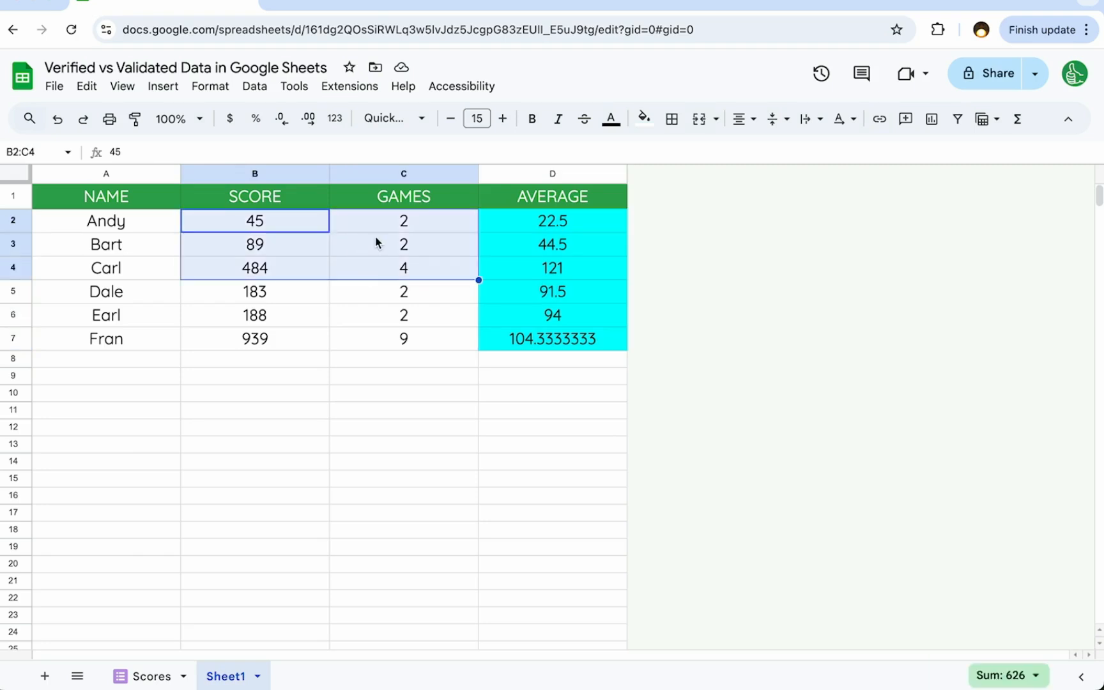
click(357, 229)
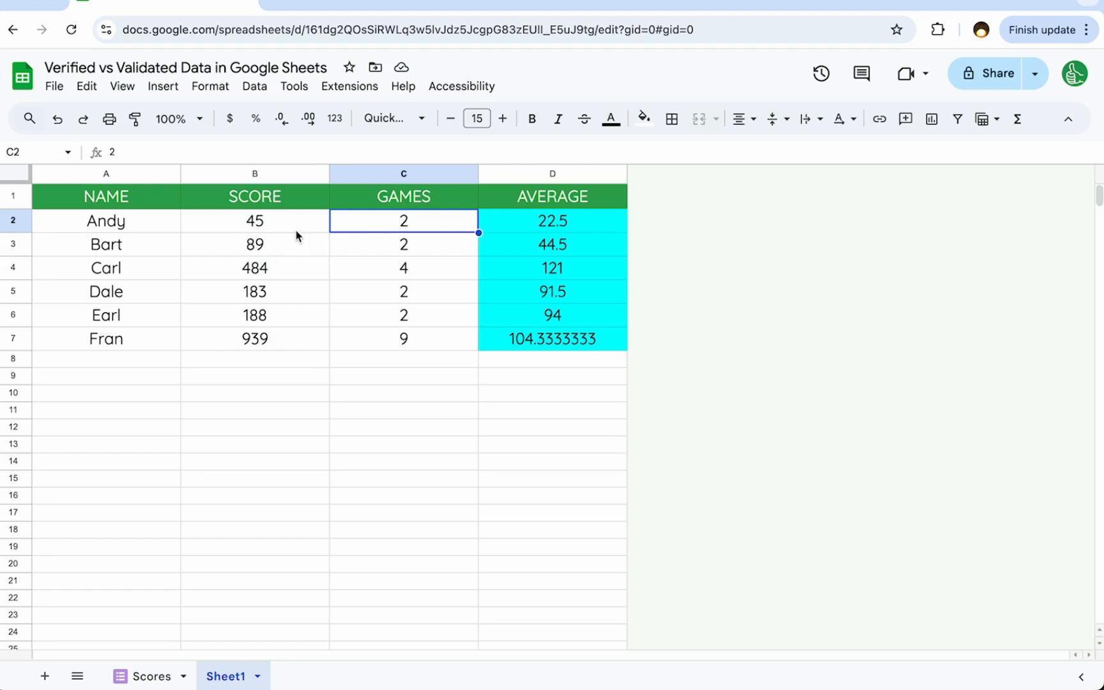
- Update the first player's row in Sheet1 to a score of 60 and 3 games
click(275, 227)
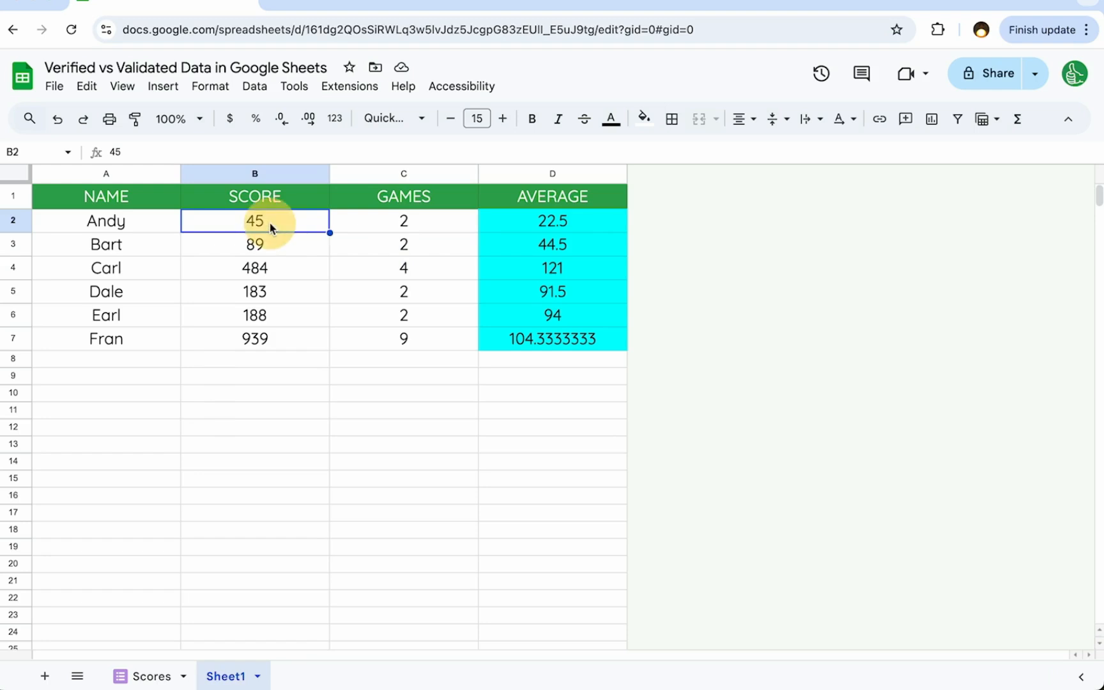
double_click(270, 224)
drag(270, 223, 234, 218)
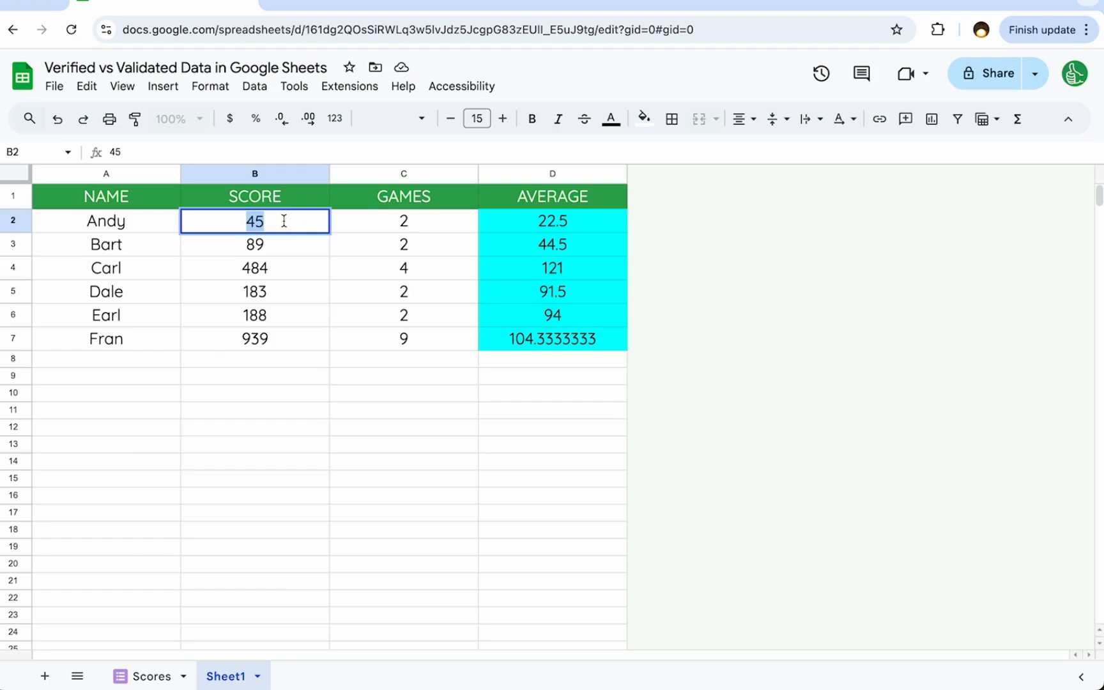
text(60)
click(368, 227)
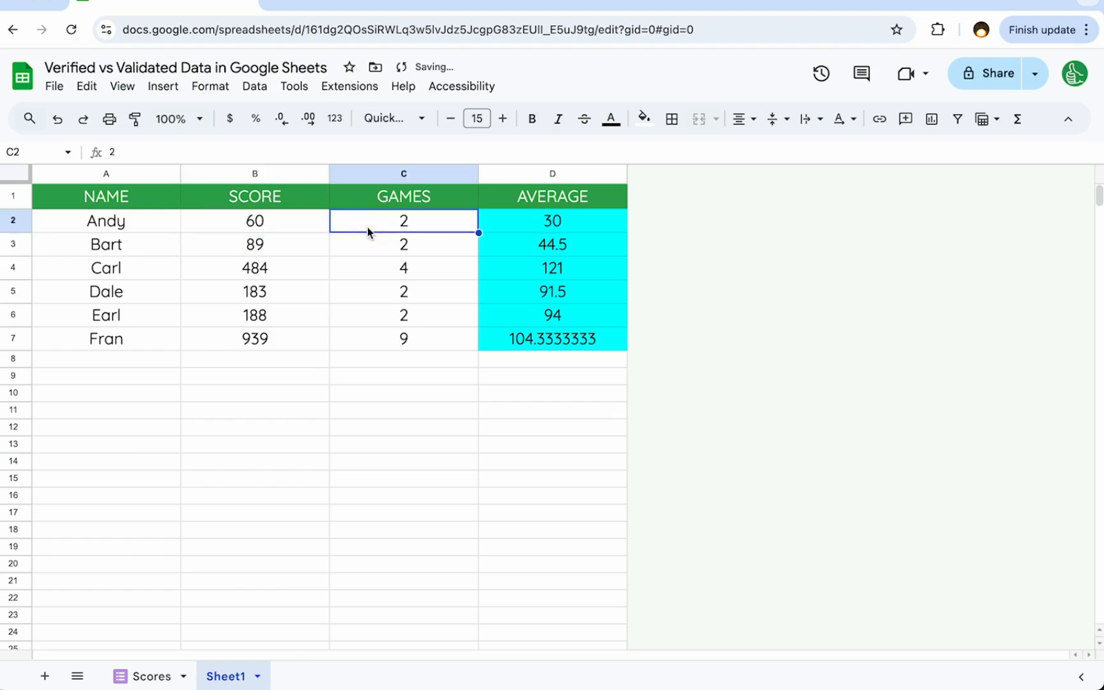
text(3)
key(Return)
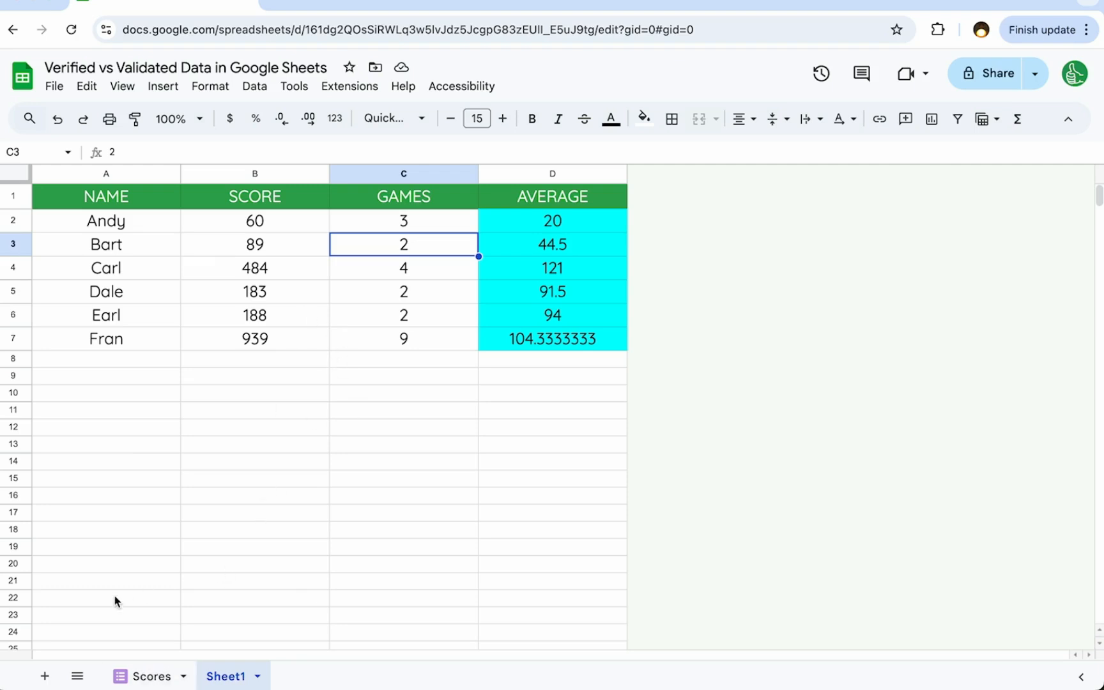
- Add a new sheet to the spreadsheet and name it GAMES
click(44, 676)
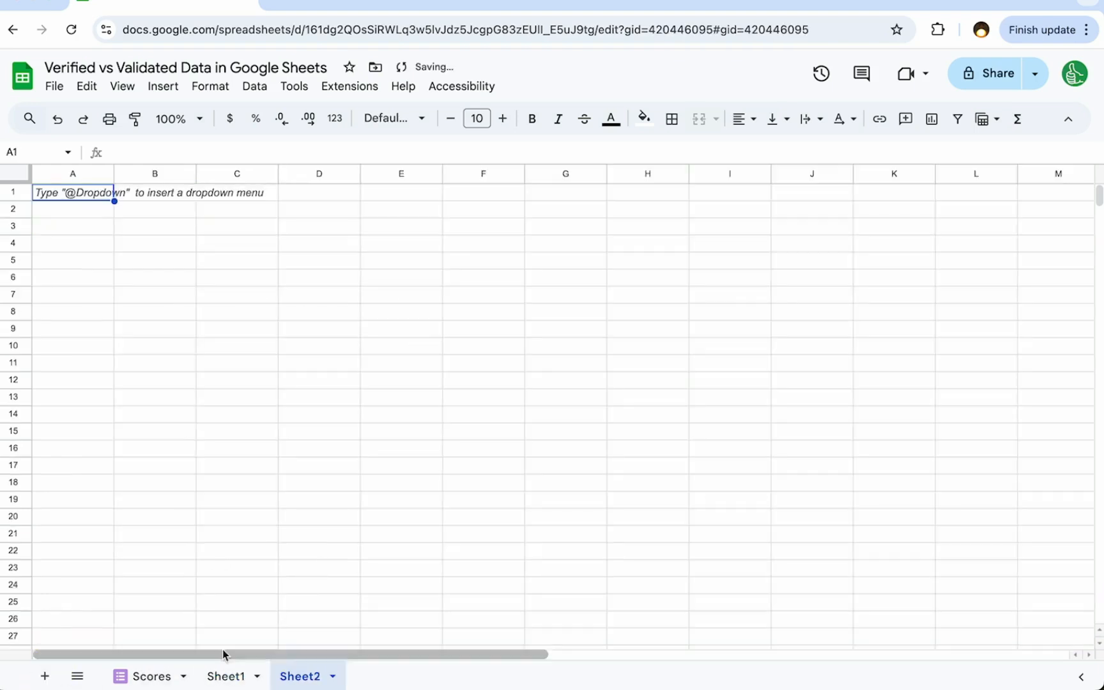
double_click(297, 677)
text(GAMES)
key(Return)
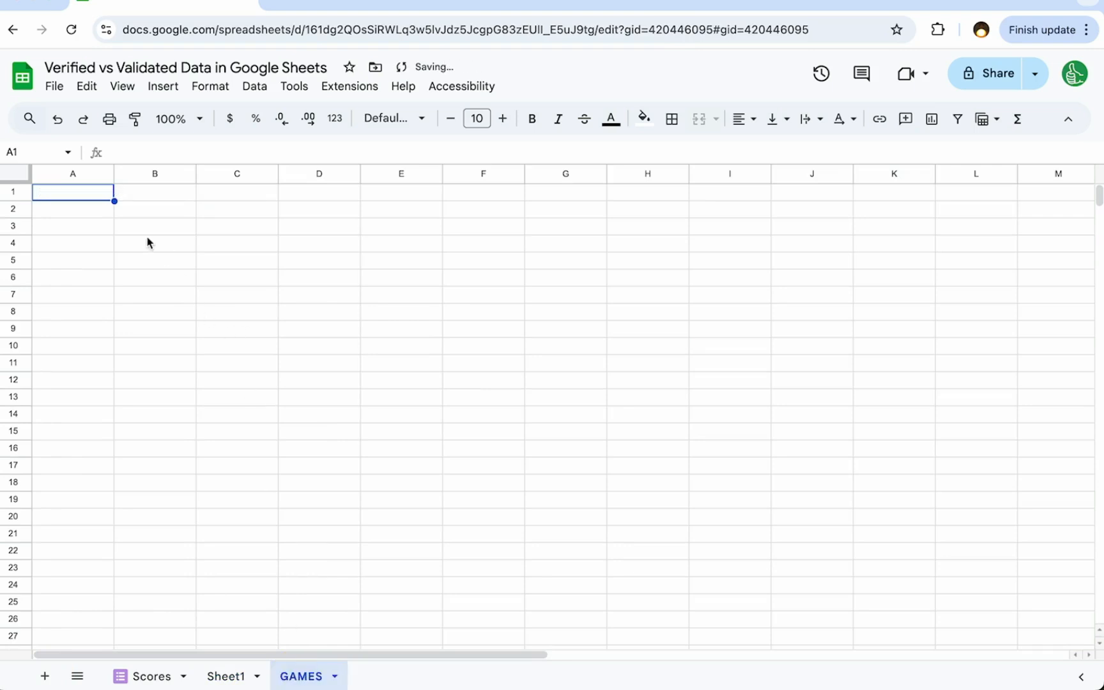
- Copy the NAME, SCORE and GAMES header cells from Sheet1 into row 1 of the GAMES sheet
click(217, 672)
drag(136, 198, 402, 197)
key(ctrl+c)
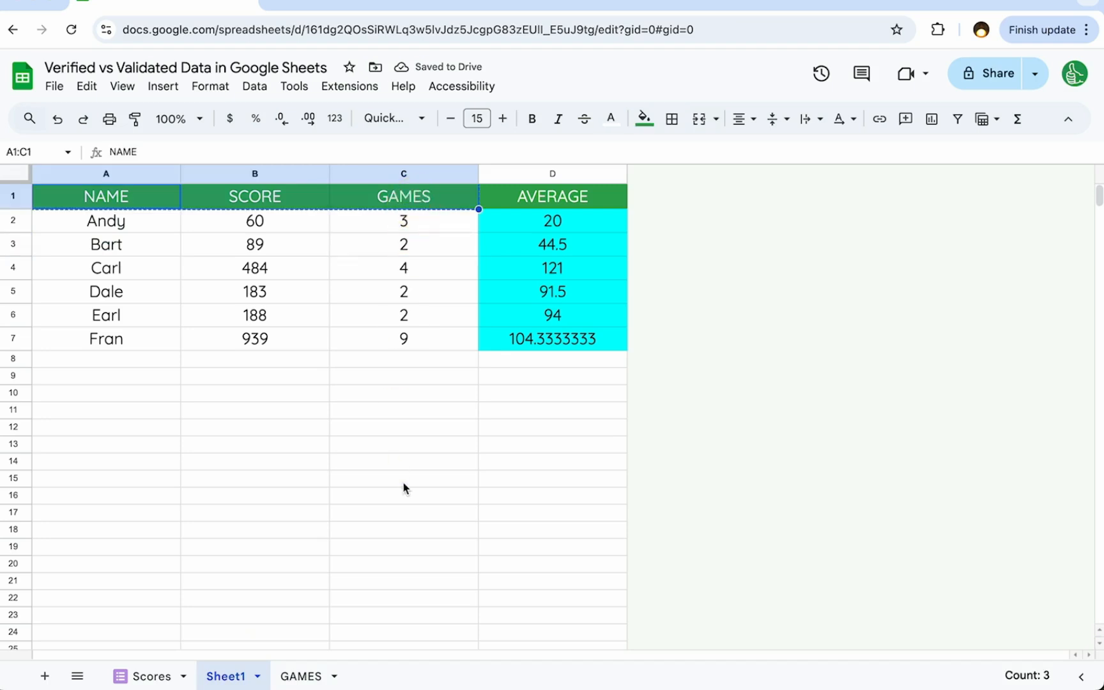
click(294, 677)
key(ctrl+v)
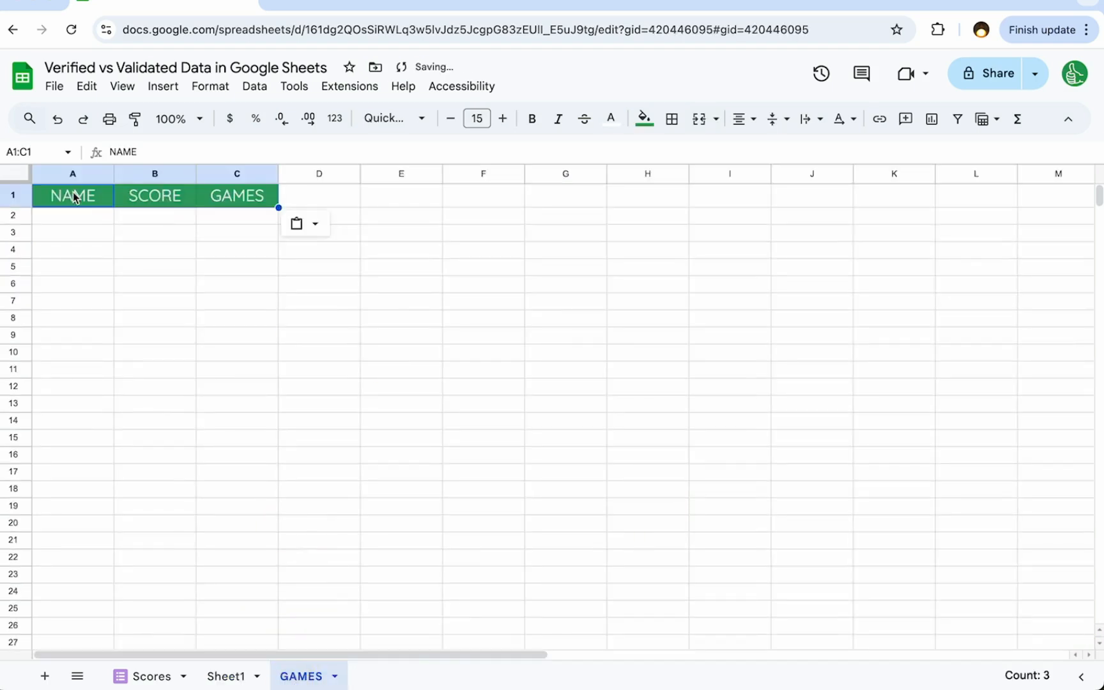
- Enter the first player's name in A2 and a score of 15 in B2 of the GAMES sheet
click(75, 221)
text(Andy)
key(Tab)
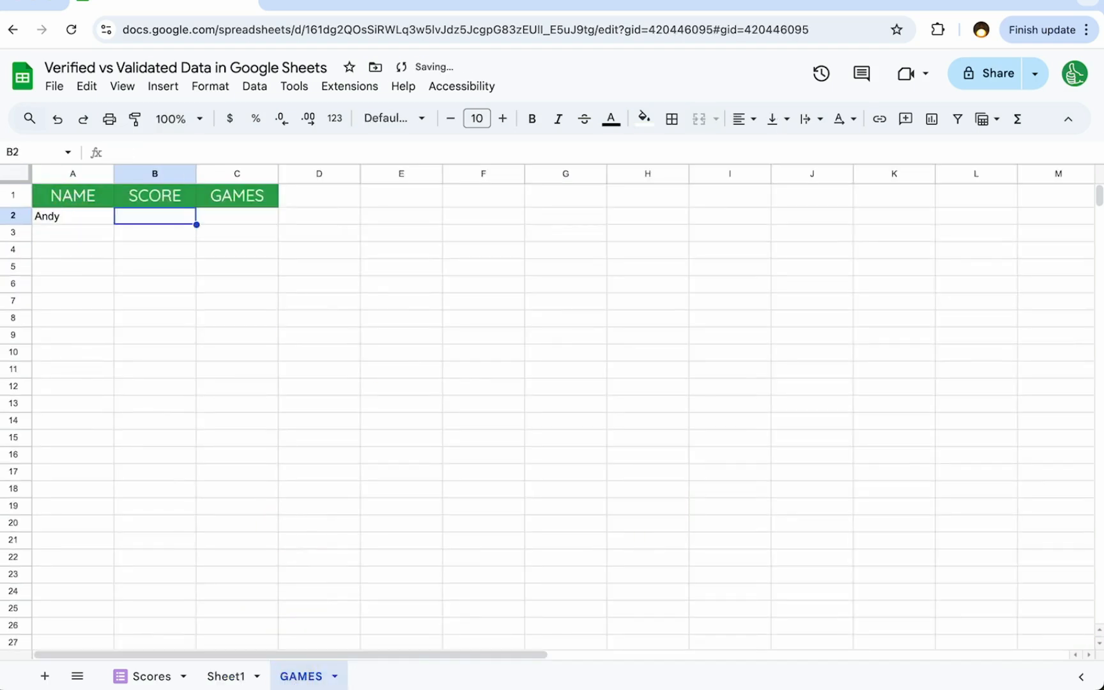
text(15)
key(Tab)
- Delete the GAMES column, column C, from the GAMES sheet
drag(242, 202, 242, 268)
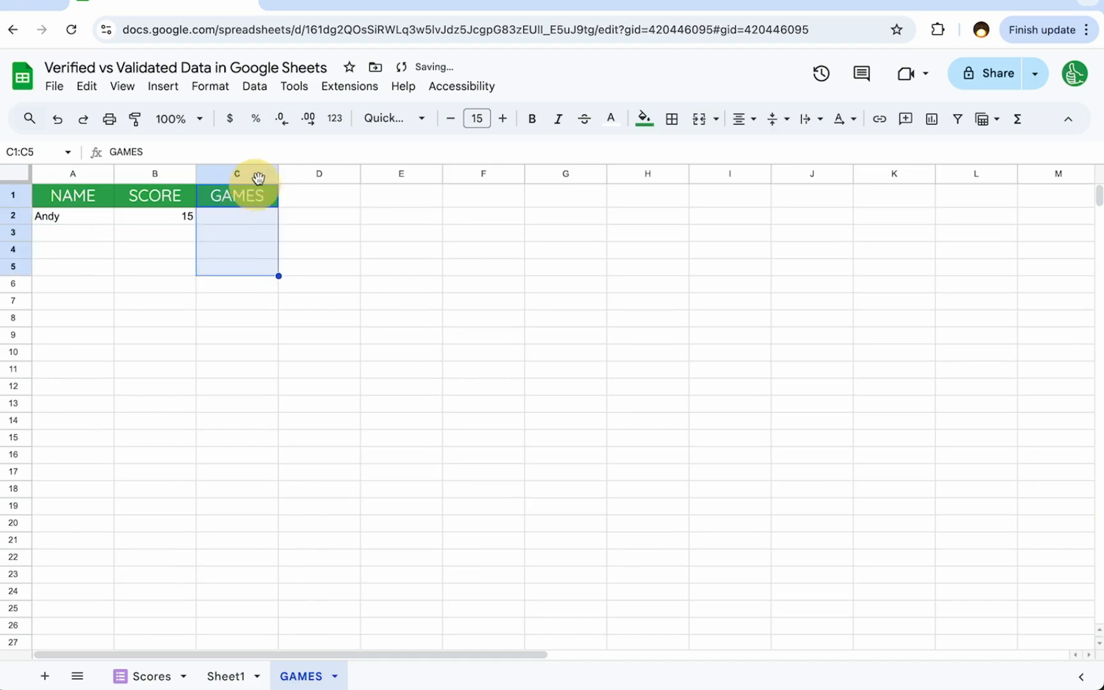
right_click(258, 178)
click(307, 303)
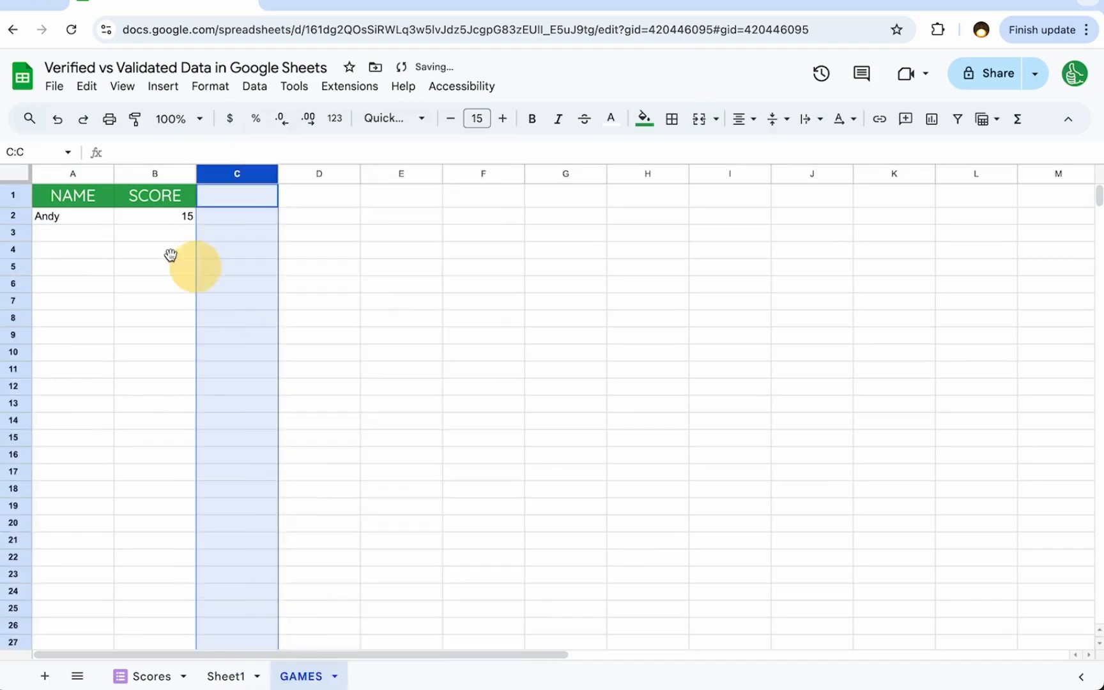
click(58, 221)
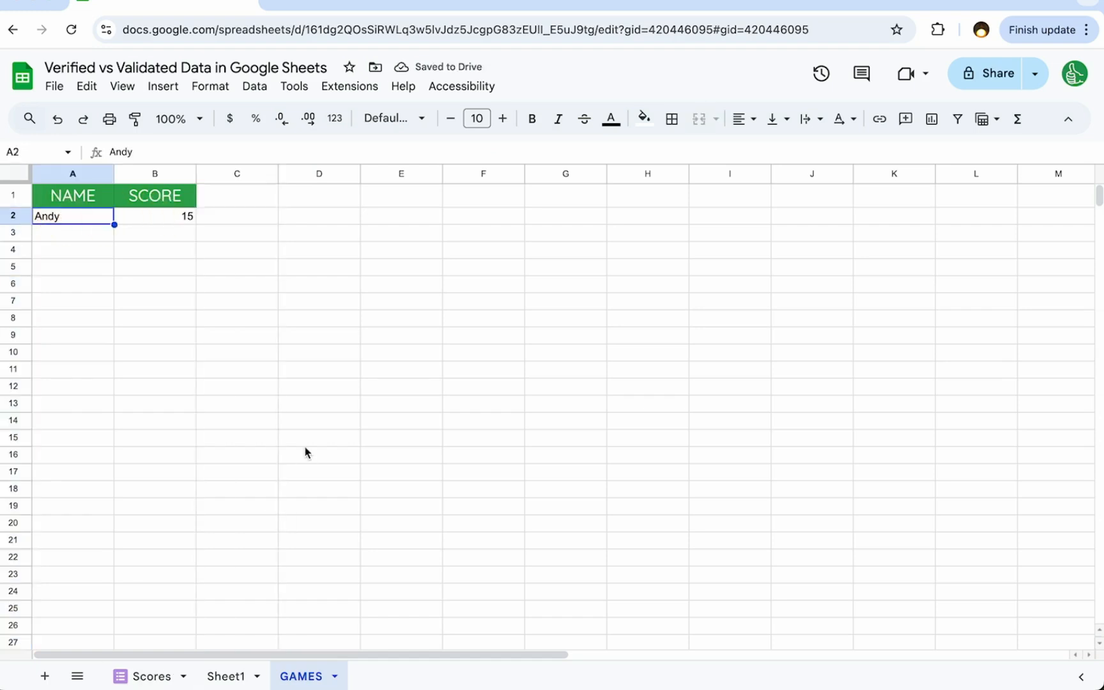
- Examine the response records in the Scores sheet and the first player's score, games and average formula in Sheet1
click(144, 675)
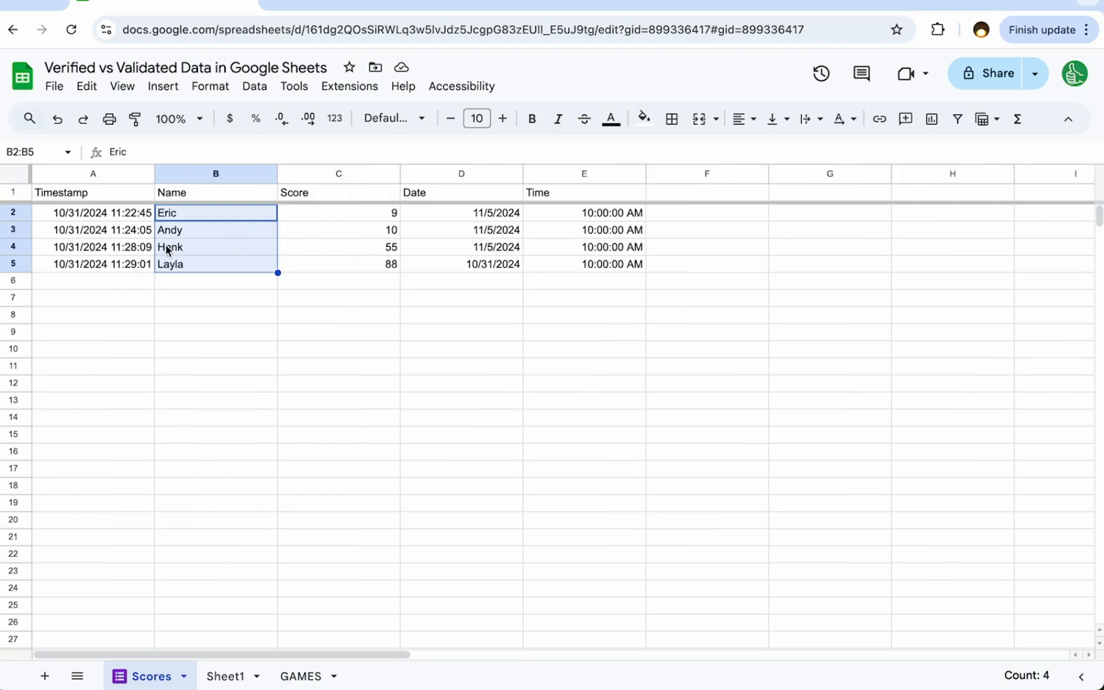
click(204, 247)
click(93, 233)
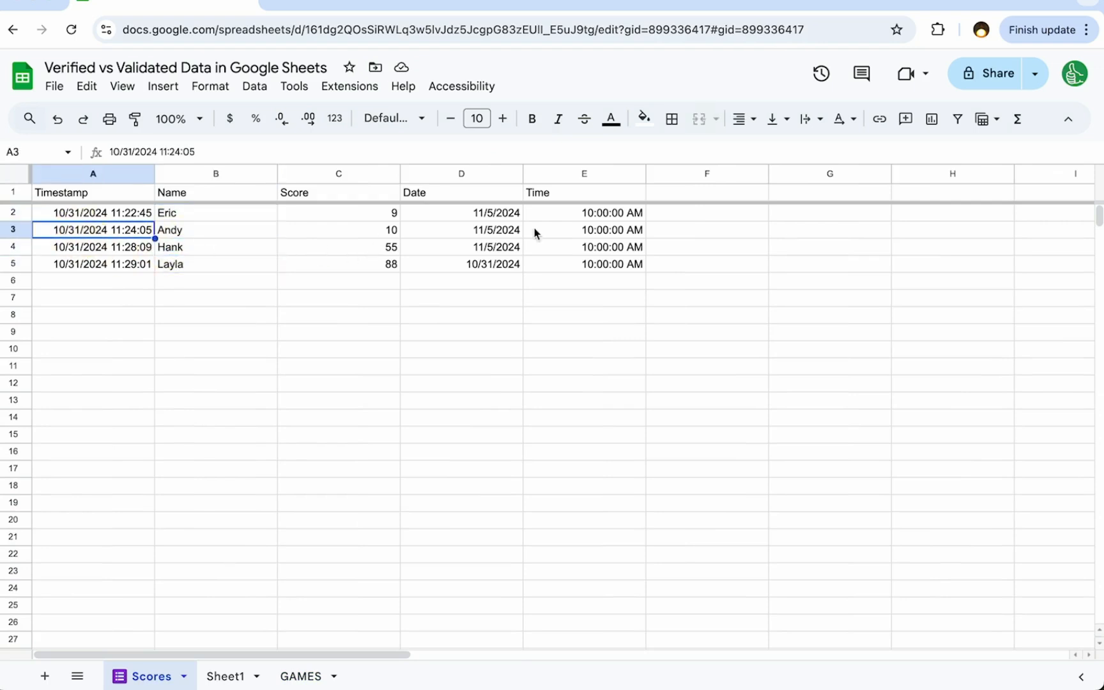
click(472, 251)
click(621, 250)
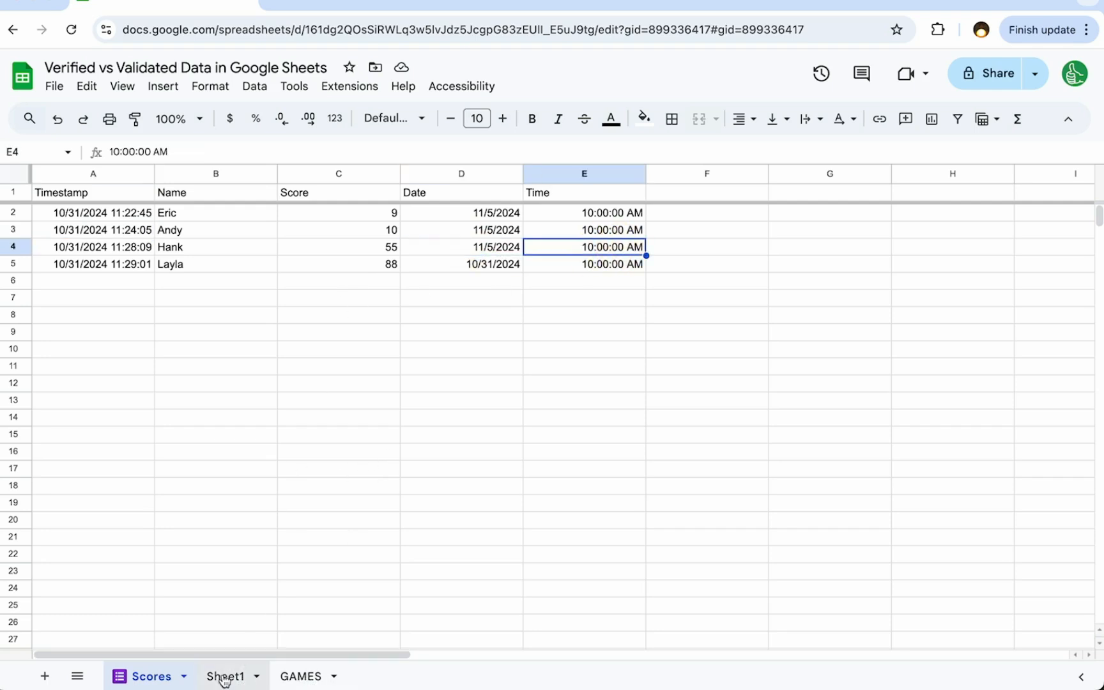
click(297, 676)
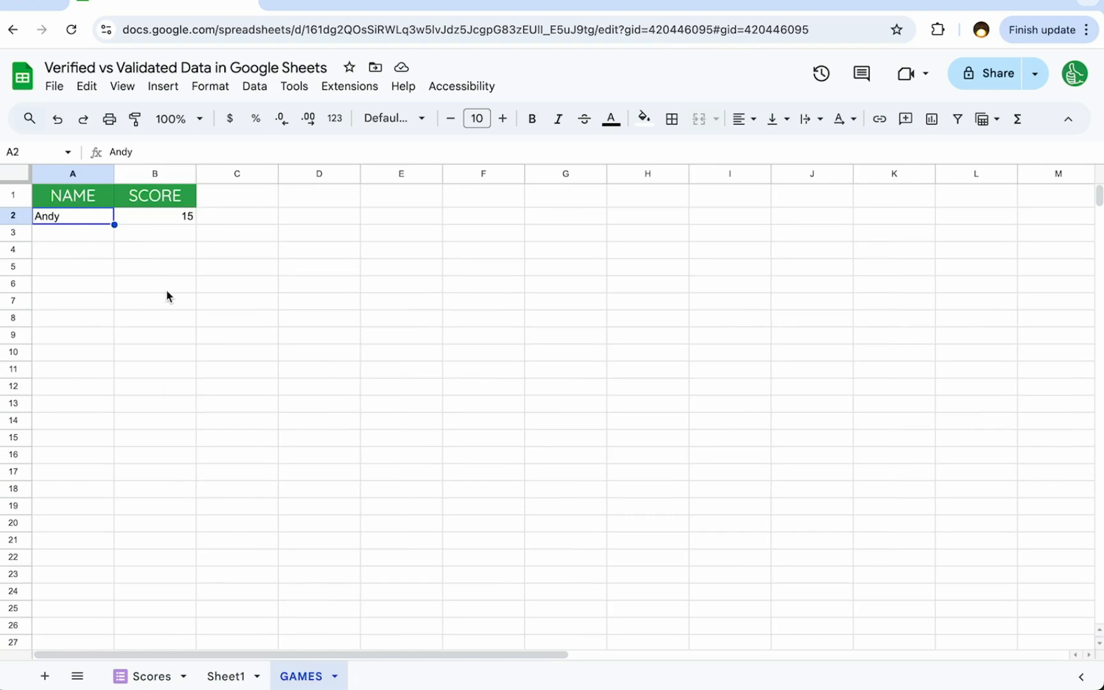
click(224, 676)
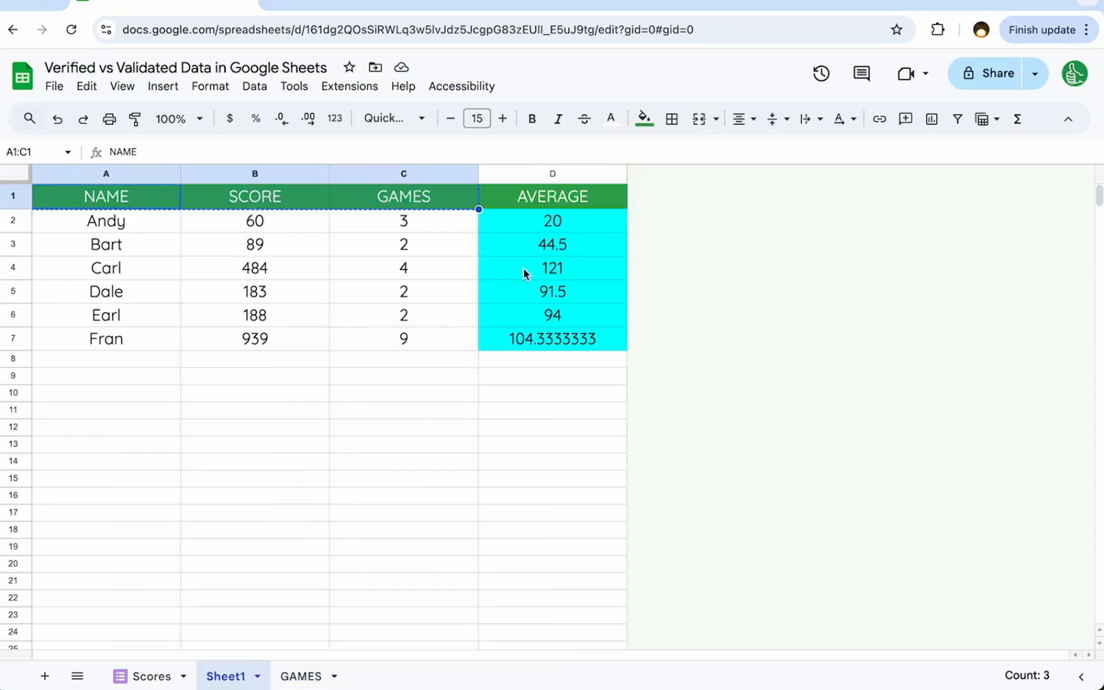
click(262, 222)
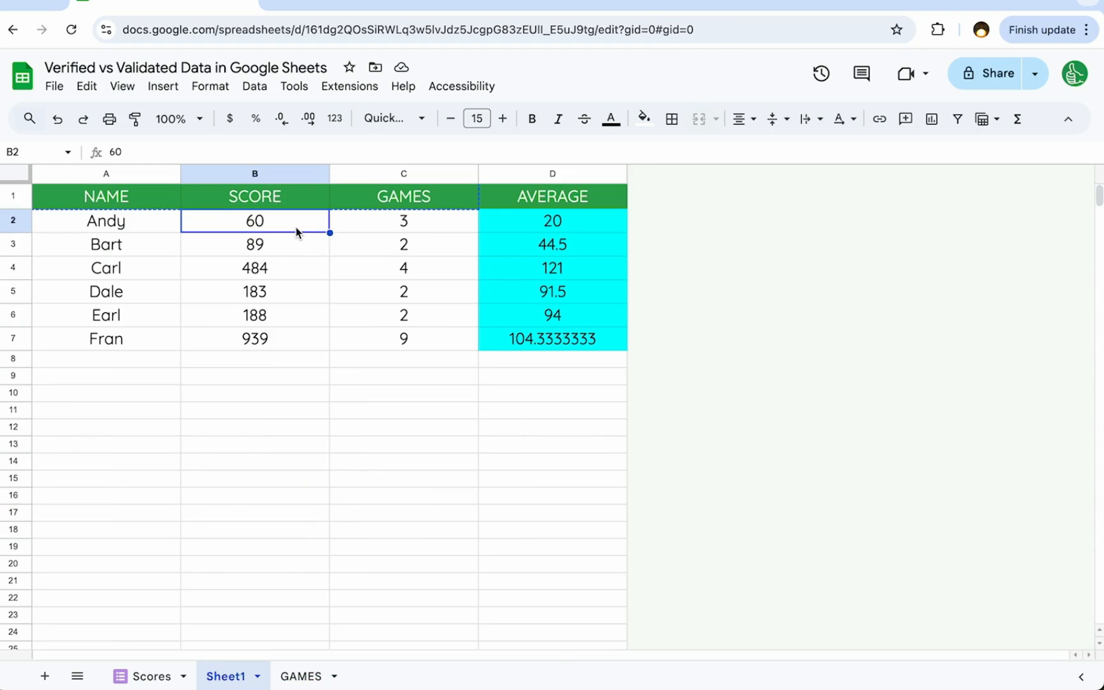
click(370, 224)
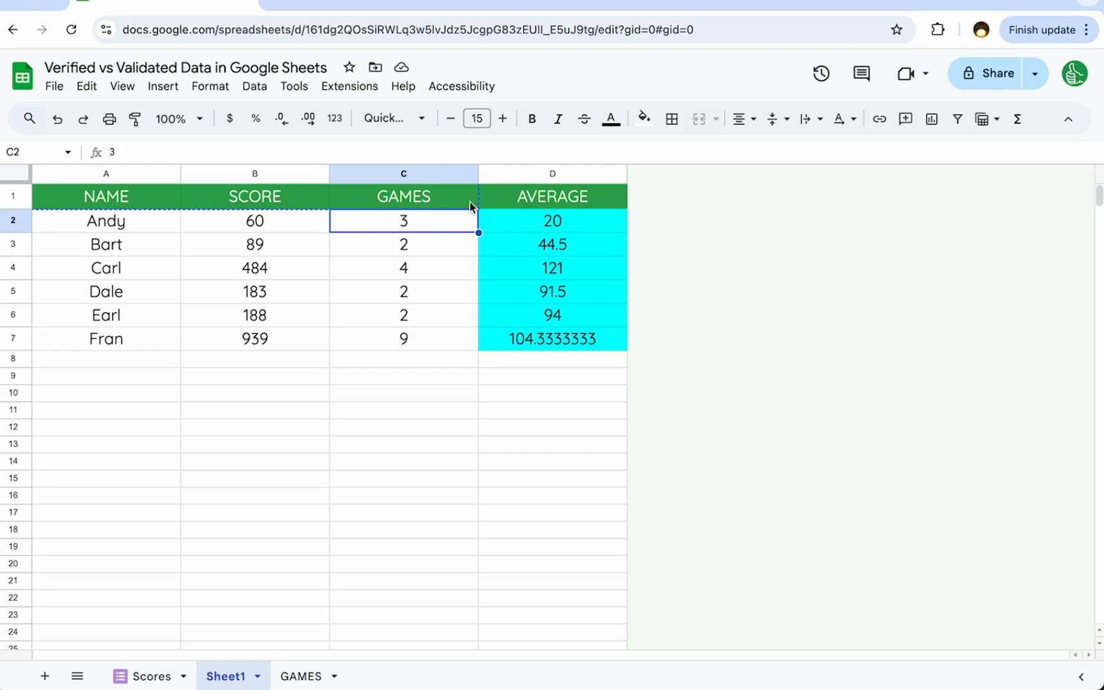
key(Right)
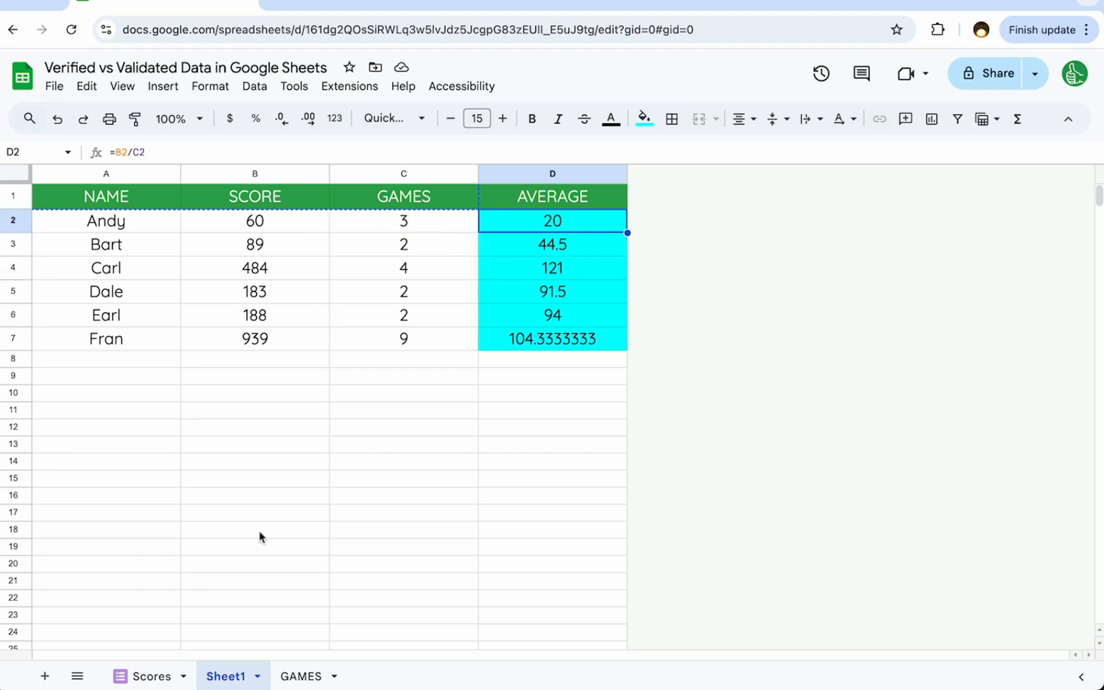
- Compare the entries in the GAMES and Scores sheets, and inspect the SCORE column of the GAMES sheet
click(296, 673)
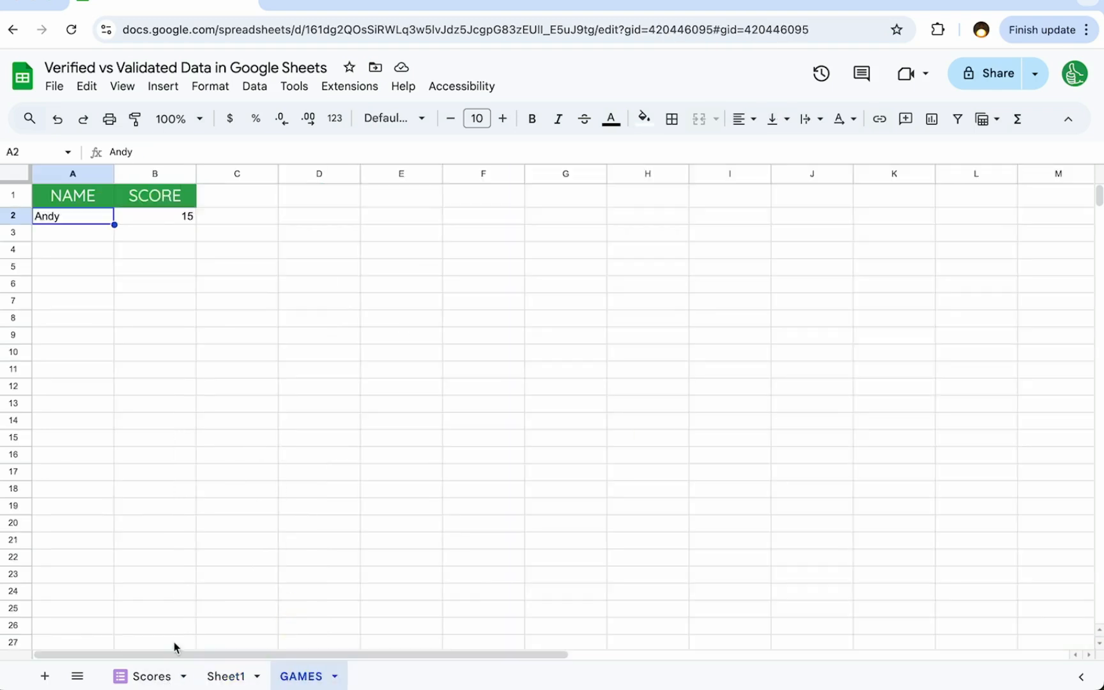
click(146, 675)
key(Left)
key(Left)
key(Up)
key(Up)
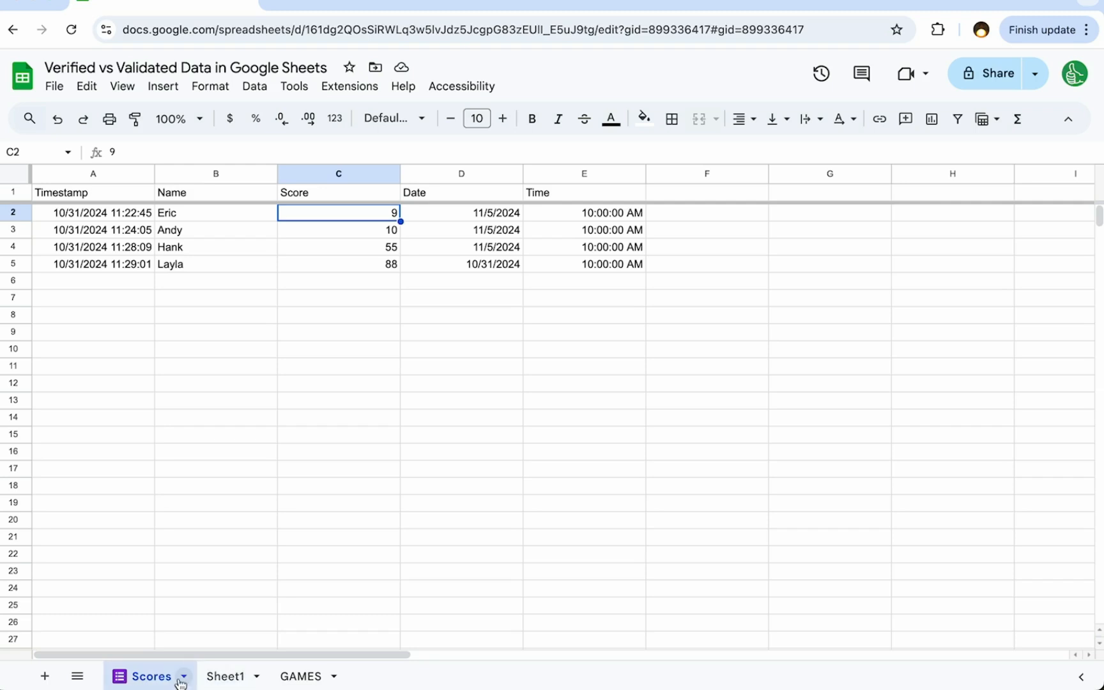
click(316, 679)
click(135, 220)
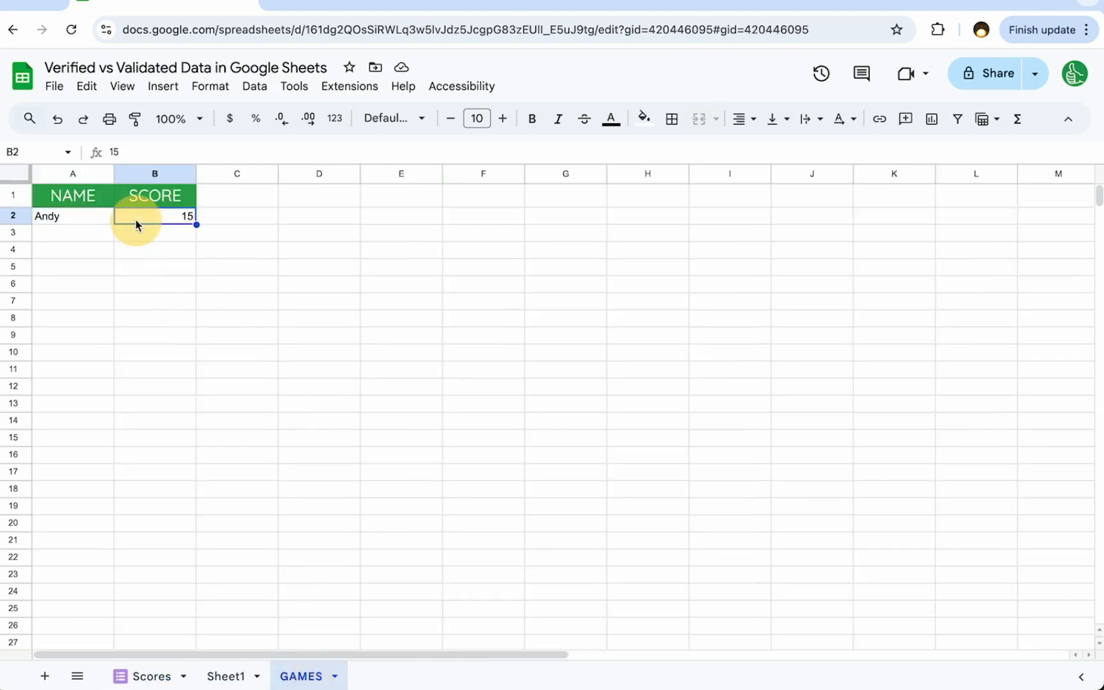
click(132, 230)
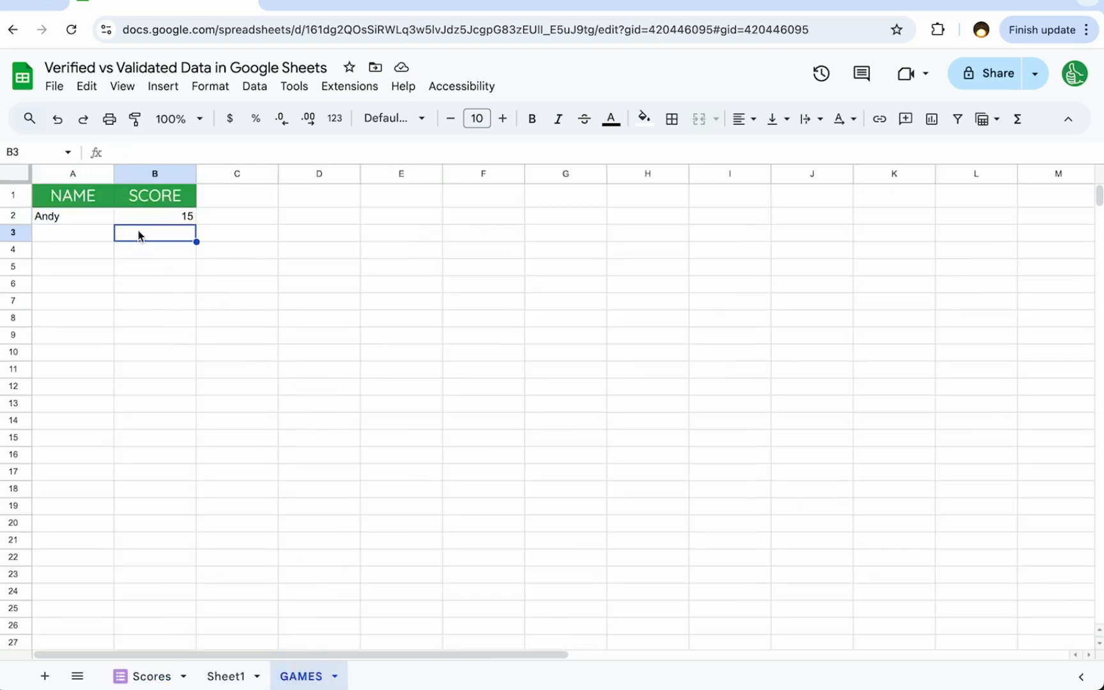
click(148, 173)
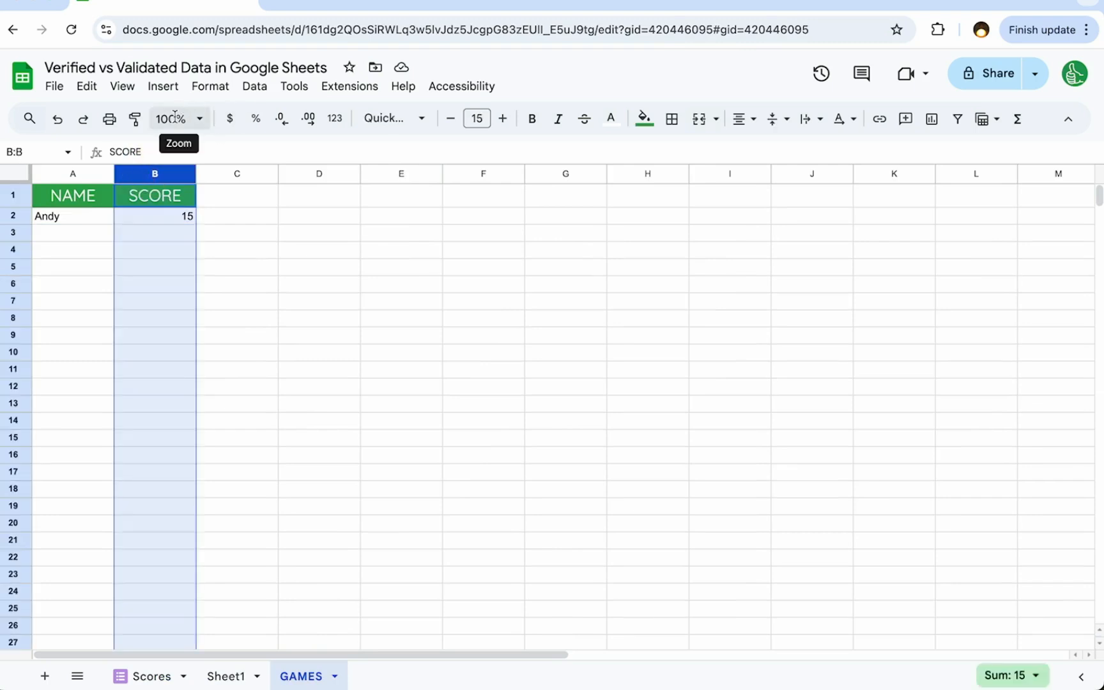
- Enter the text values "fifteen" in B3 and "none" in B4 of the GAMES sheet's SCORE column
click(69, 221)
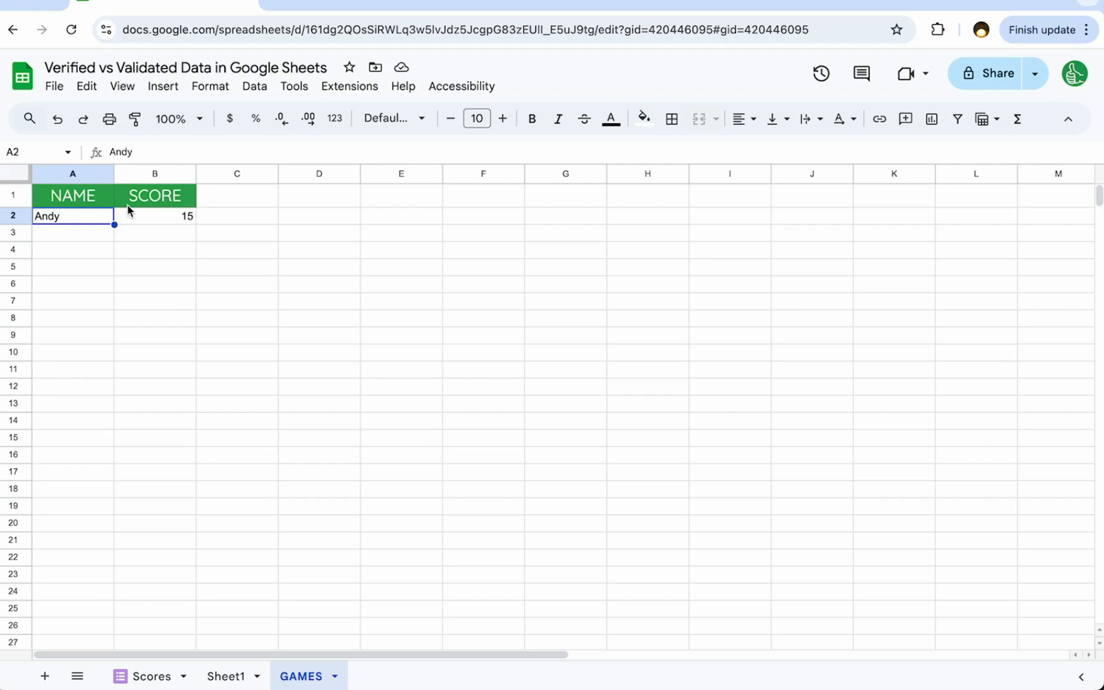
click(139, 221)
click(147, 240)
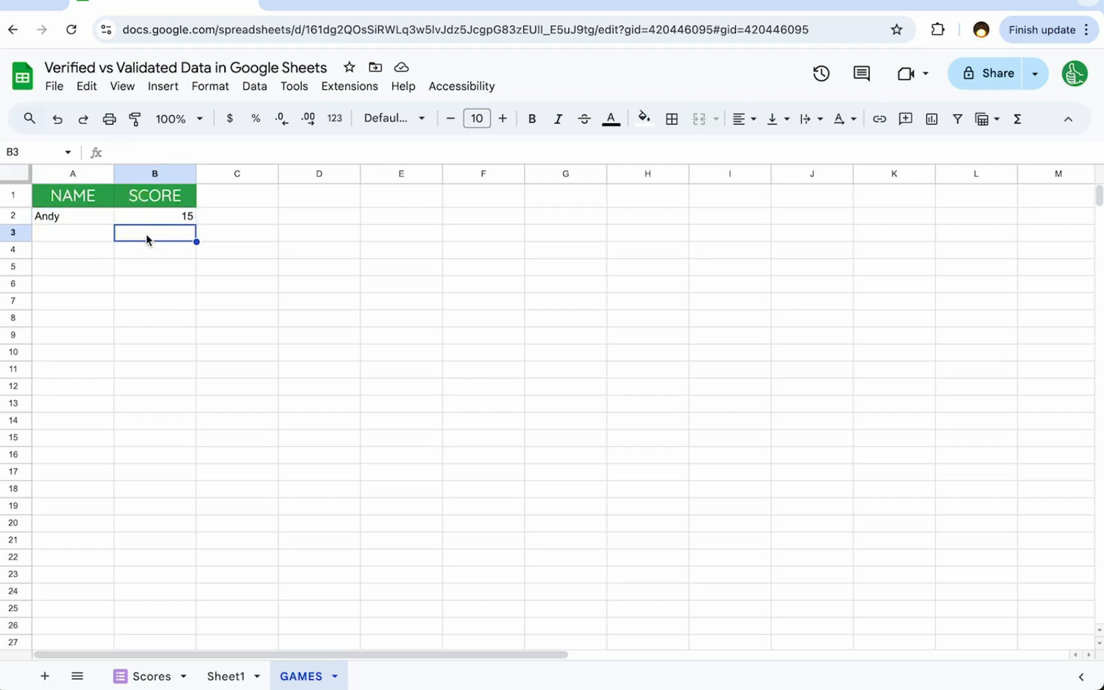
text(fifteen)
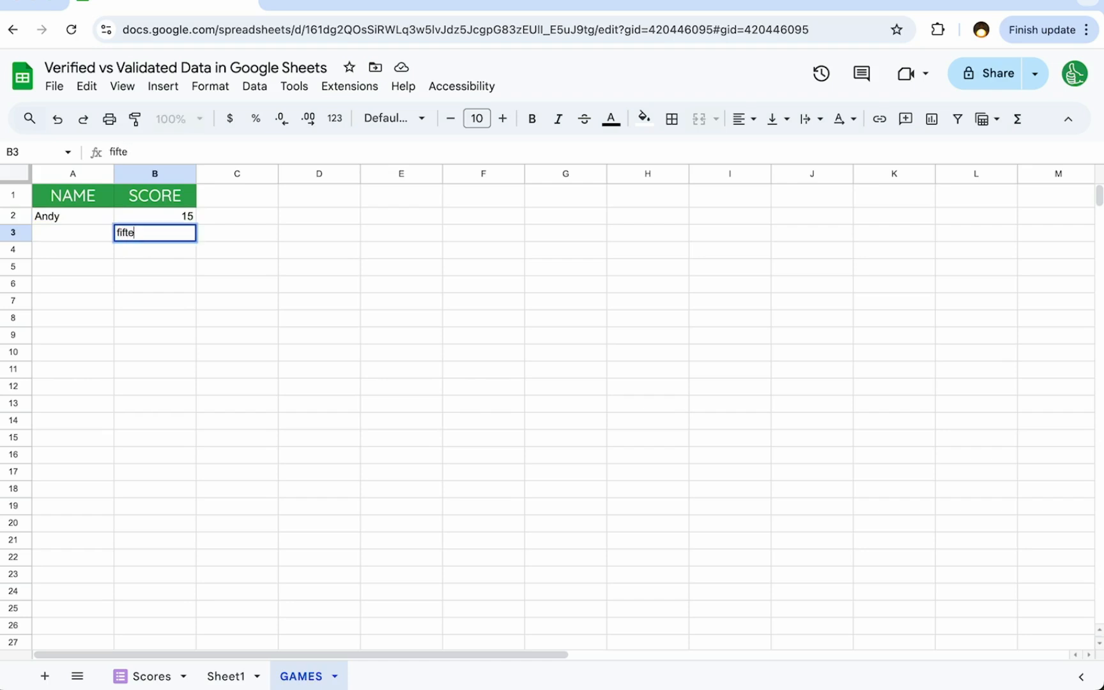
key(Return)
text(none)
key(Return)
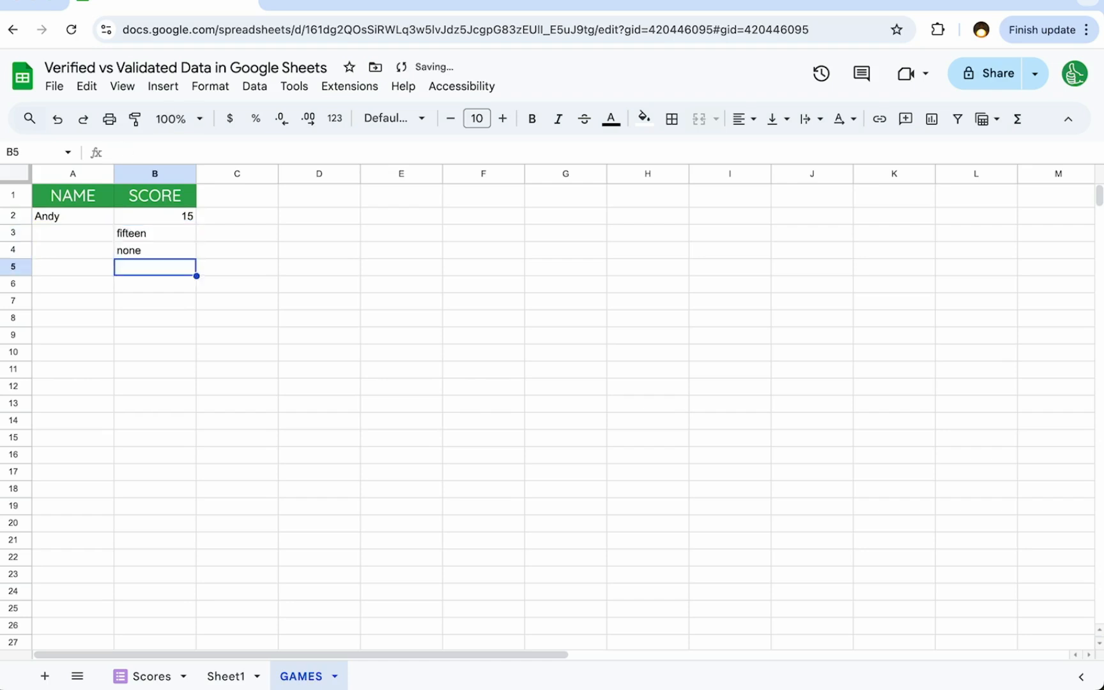
- Clear the text entries from B3:B5 in the SCORE column of the GAMES sheet
key(Up)
key(Up)
key(shift+Down)
key(shift+Down)
key(Delete)
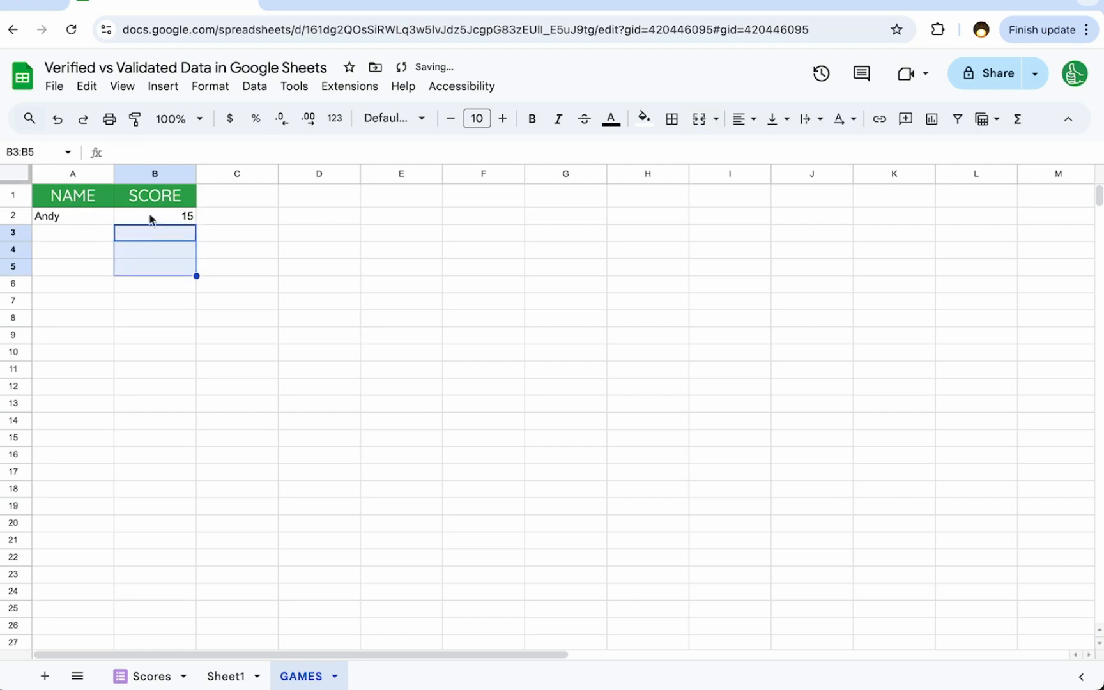
- Start a new data validation rule for the whole SCORE column, column B
click(177, 174)
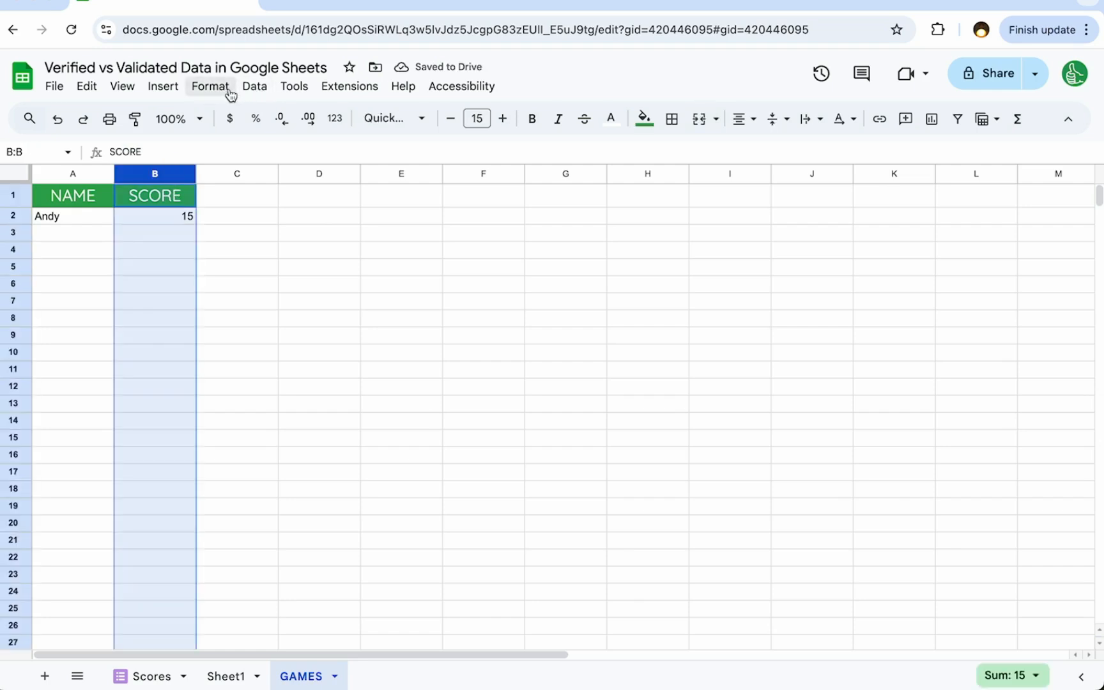
right_click(181, 215)
mouse_move(315, 671)
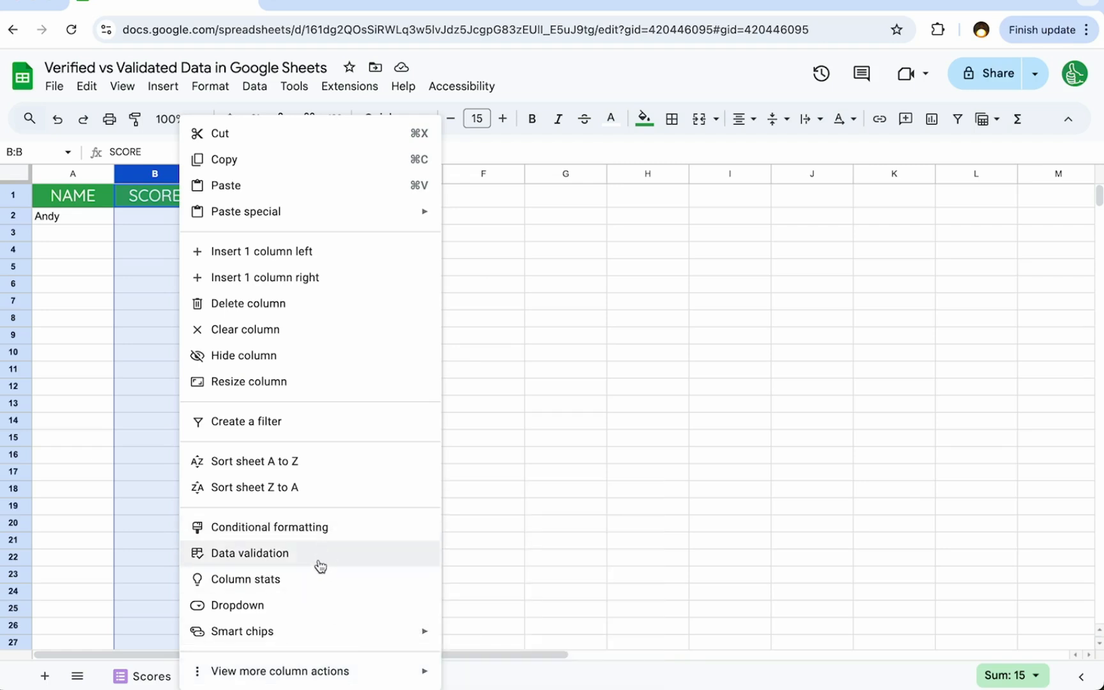
click(240, 558)
click(1045, 176)
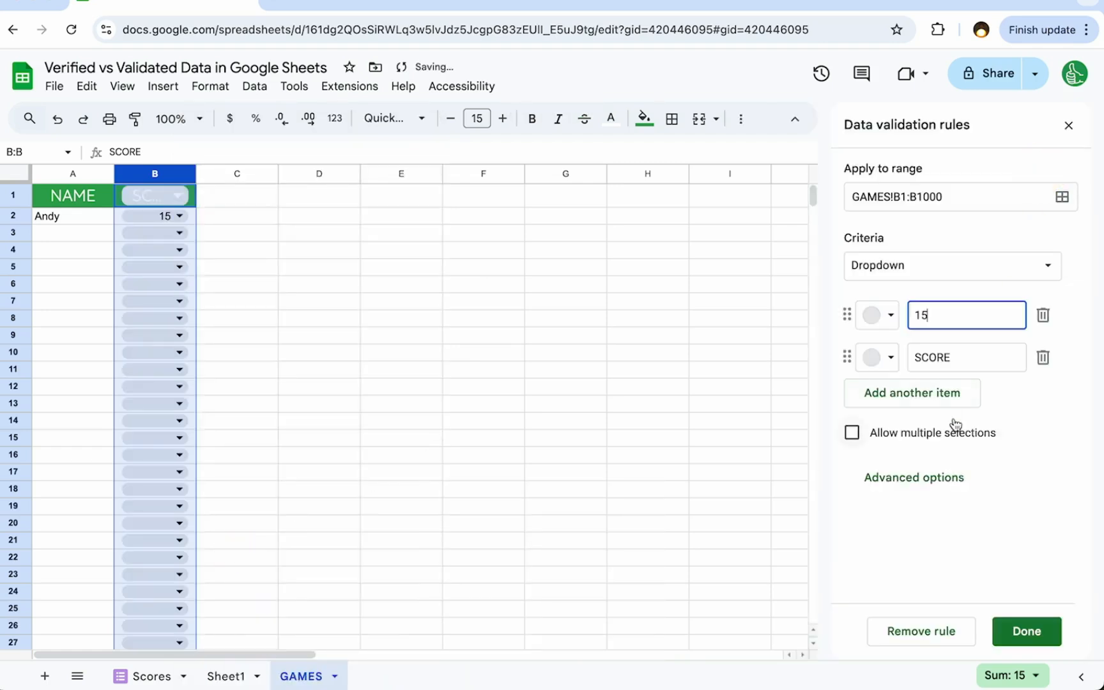
- Set the SCORE rule's criteria to Is not between 0 and 25 and check it on the score in B2
click(918, 266)
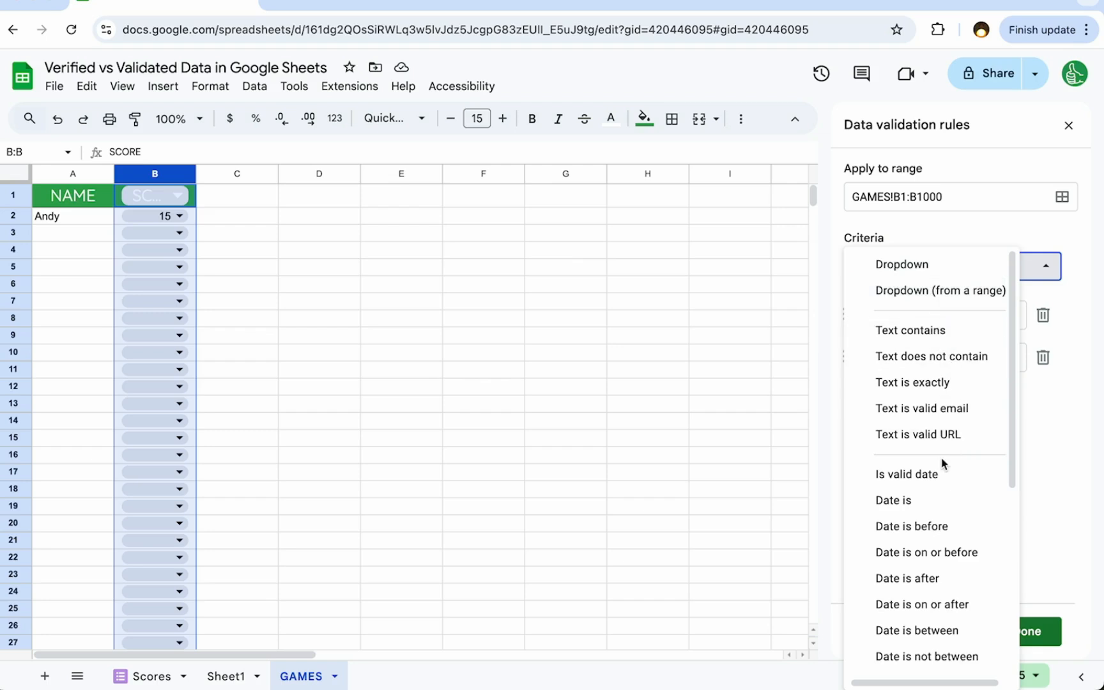
scroll(943, 463, down, 1)
scroll(943, 426, down, 5)
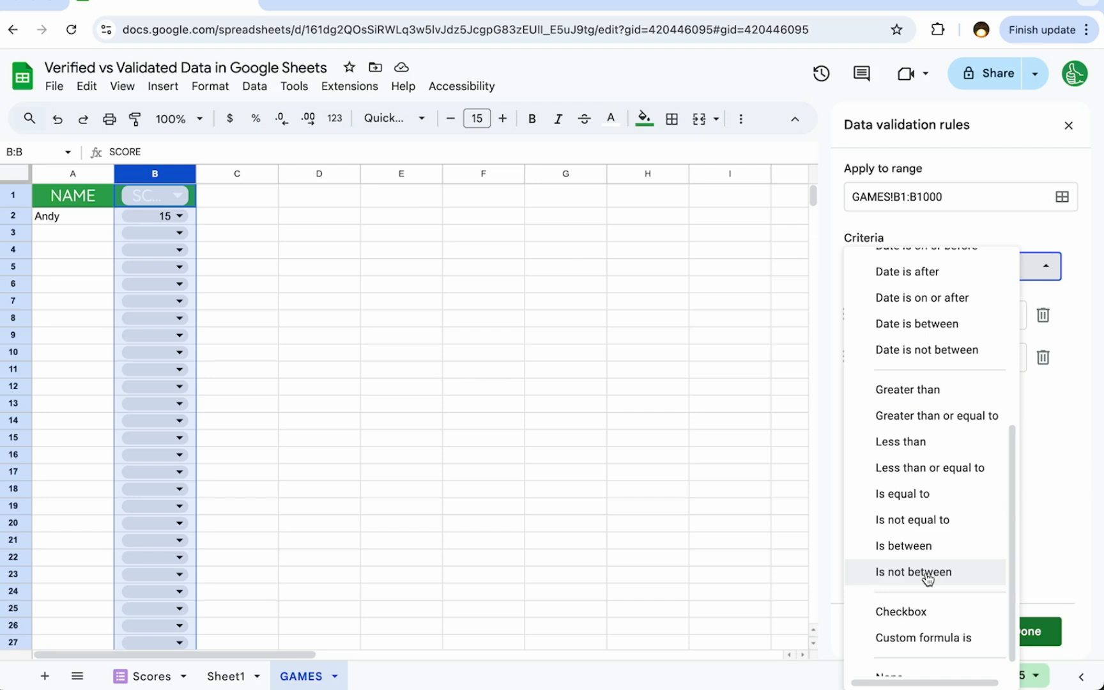
click(921, 572)
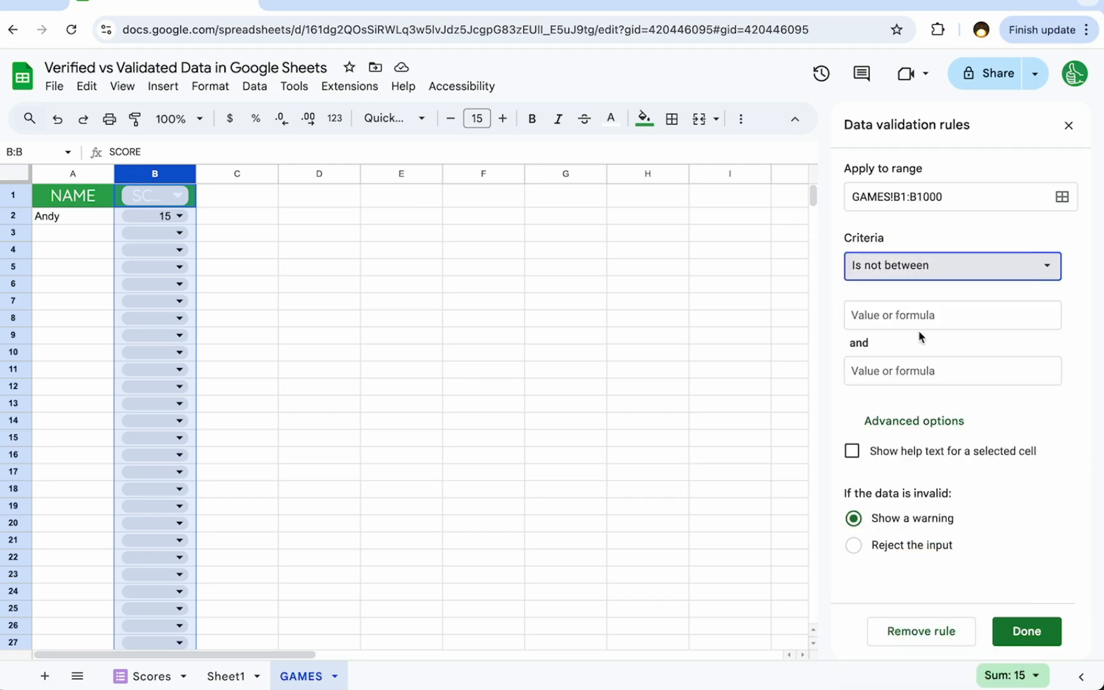
click(895, 313)
text(0)
click(904, 370)
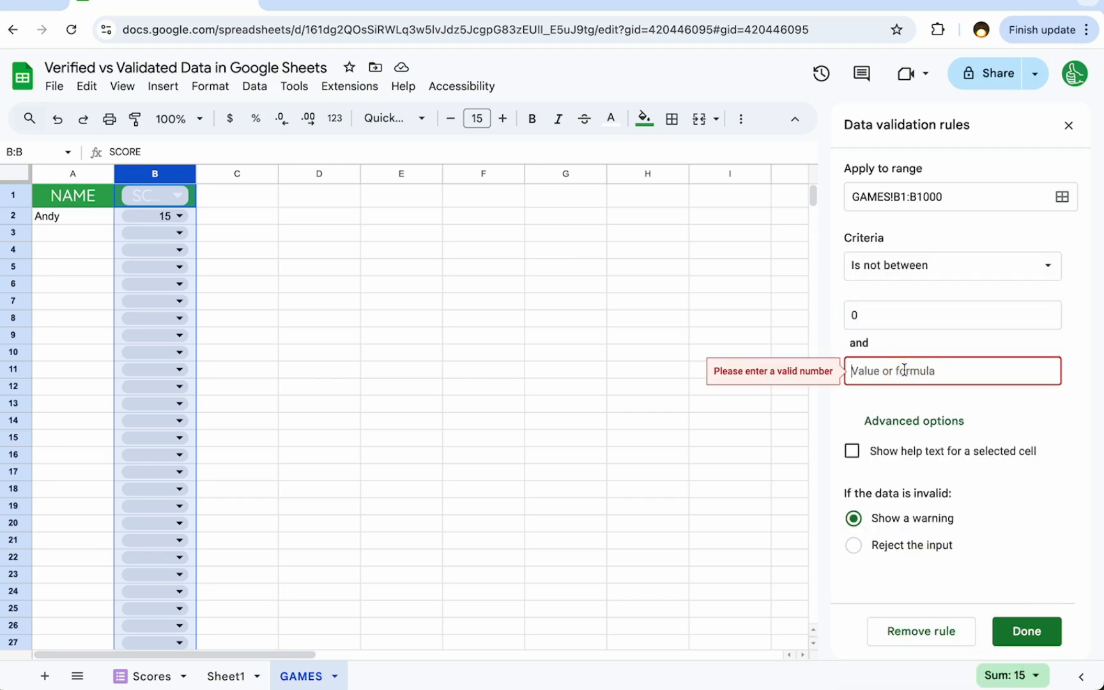
text(25)
click(176, 221)
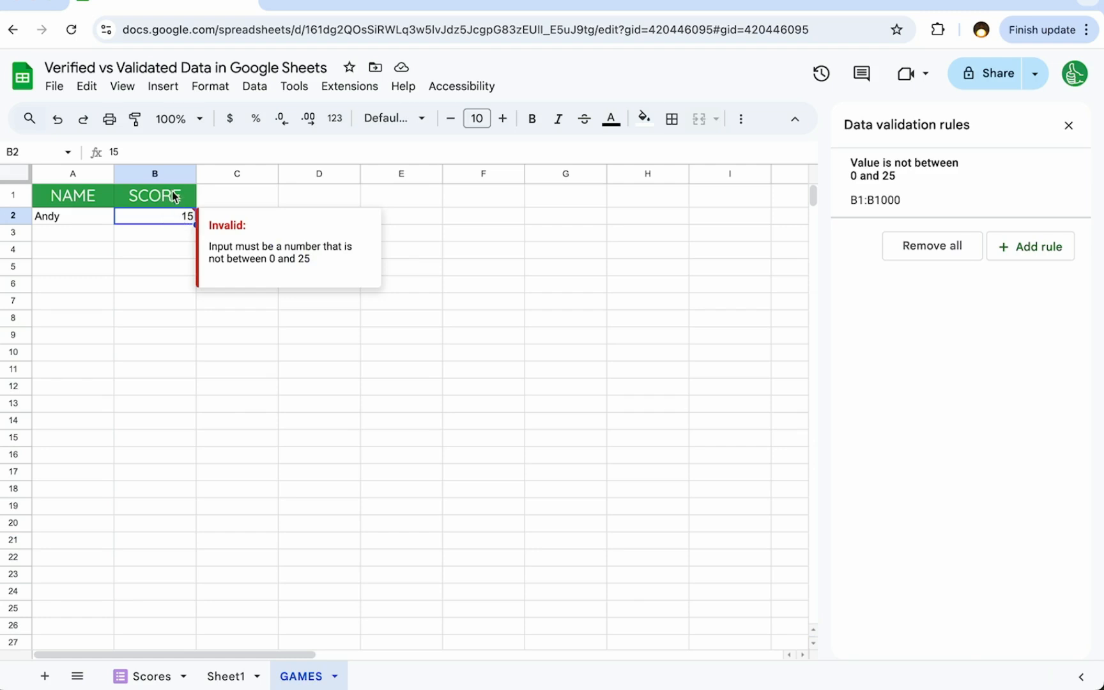
- Change the SCORE rule's criteria to Is between, keeping the limits 0 and 25, and save the rule
click(972, 185)
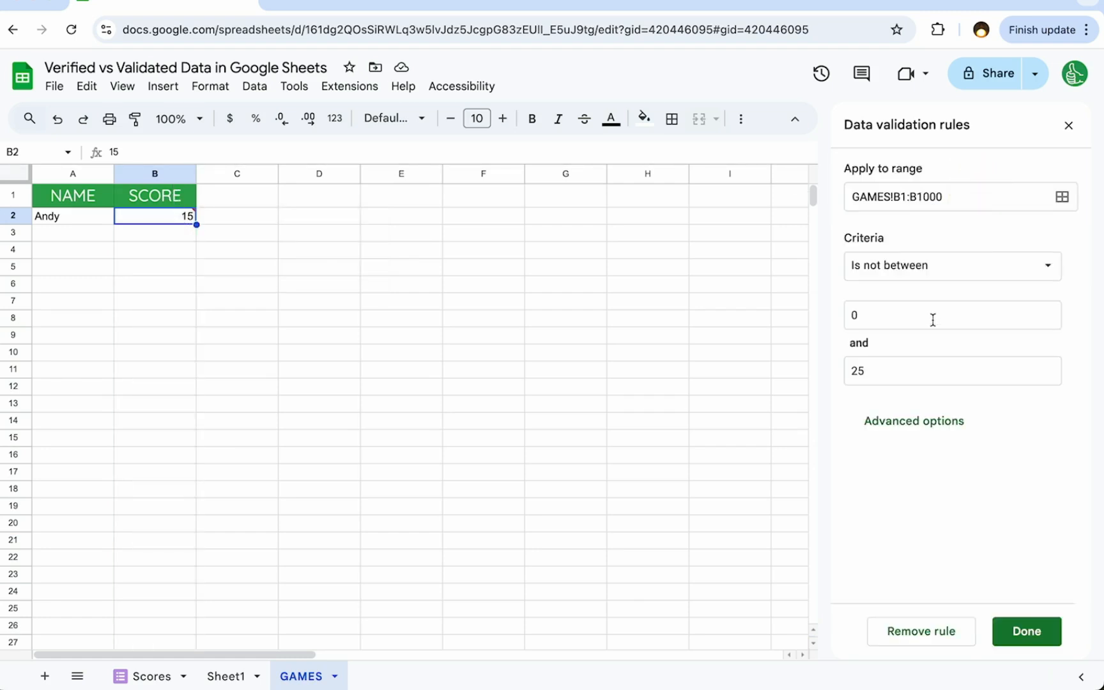
click(927, 276)
click(931, 473)
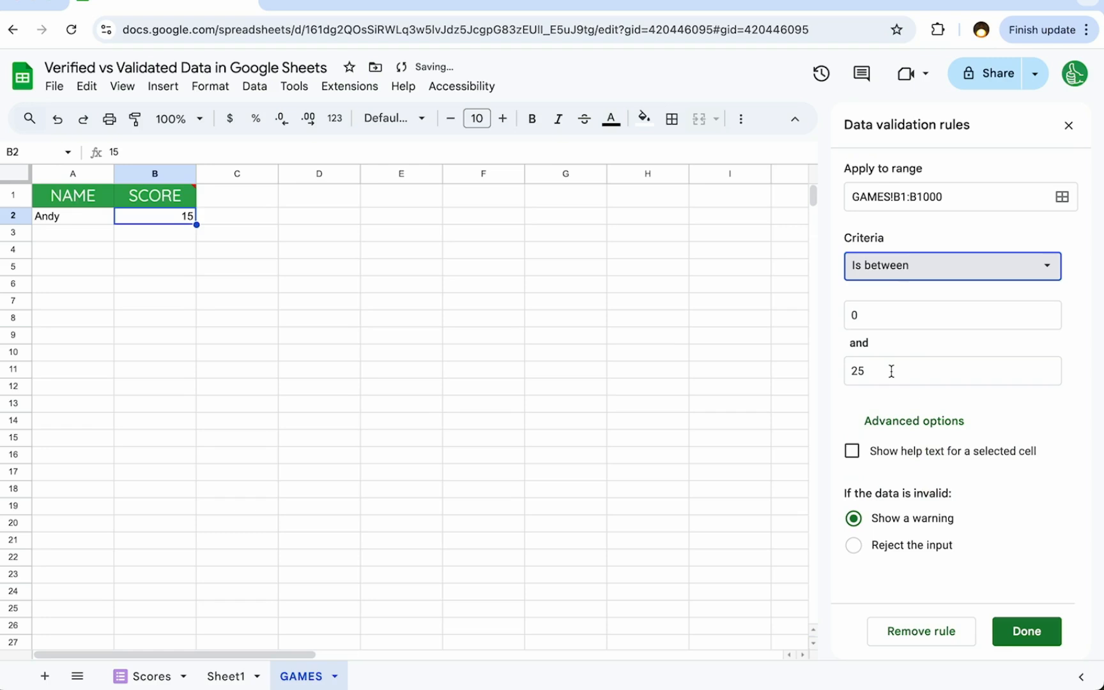
click(1035, 635)
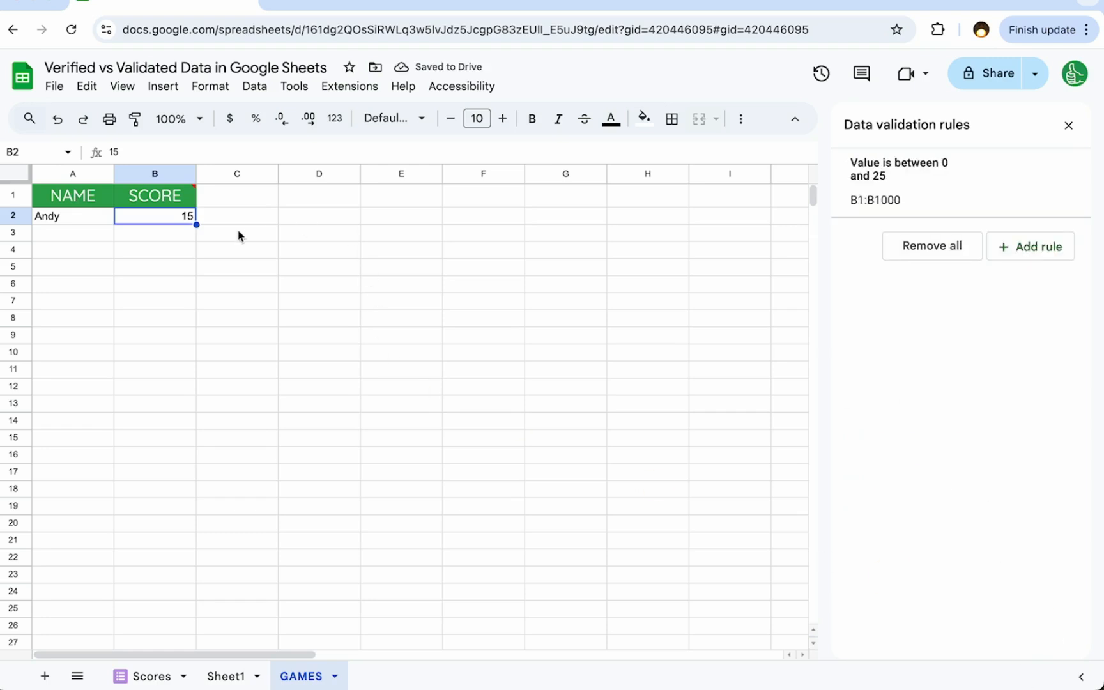
- Check the SCORE header's validation and change the rule's range to GAMES!B2:B1000 so that it excludes the header
click(194, 197)
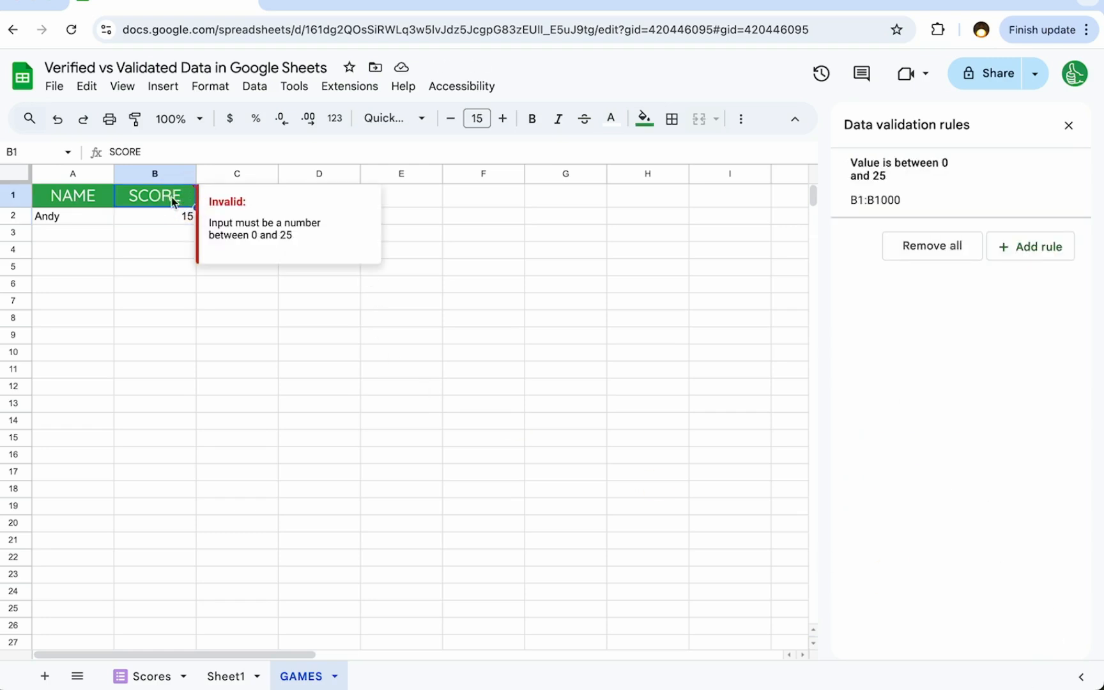
click(155, 173)
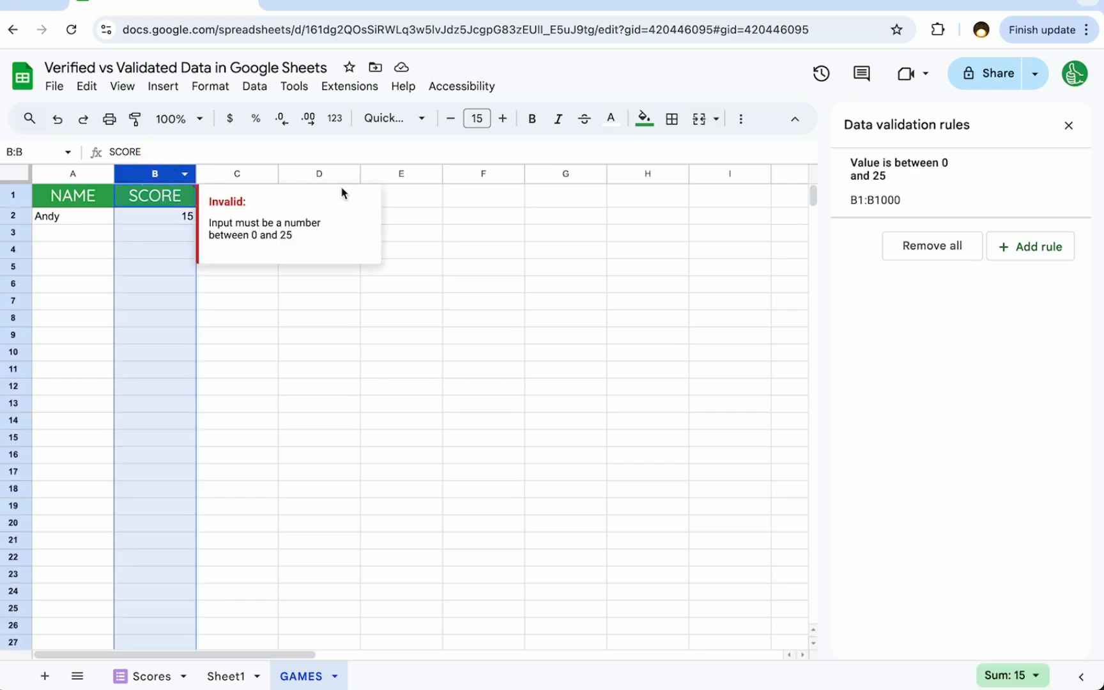
click(987, 194)
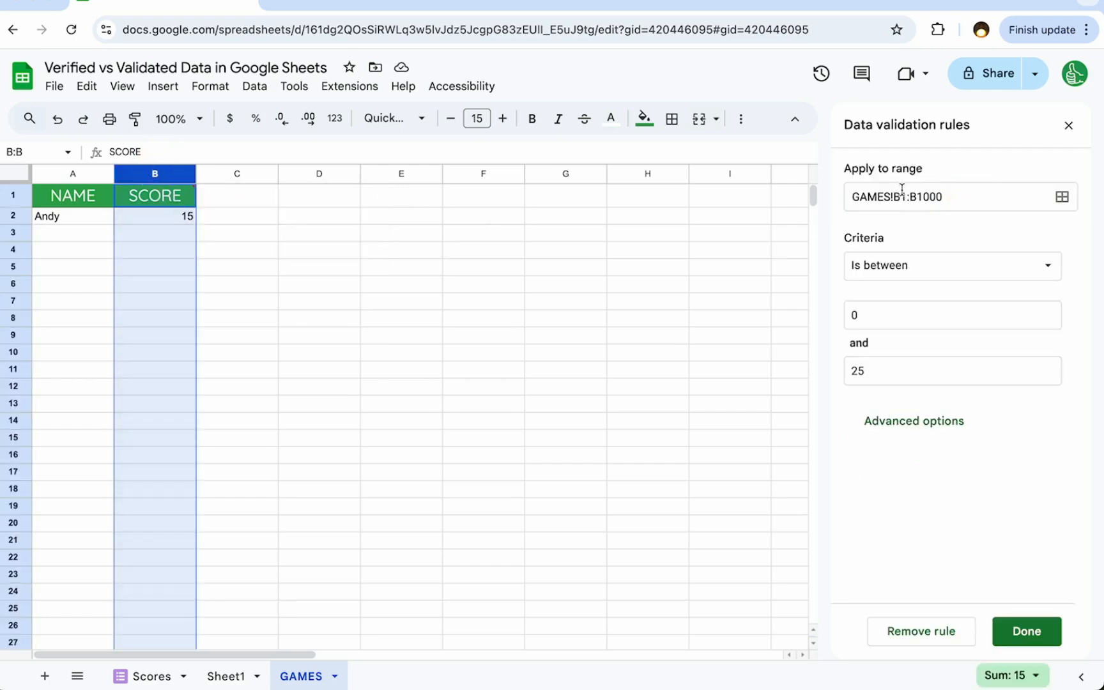
click(917, 203)
key(Right)
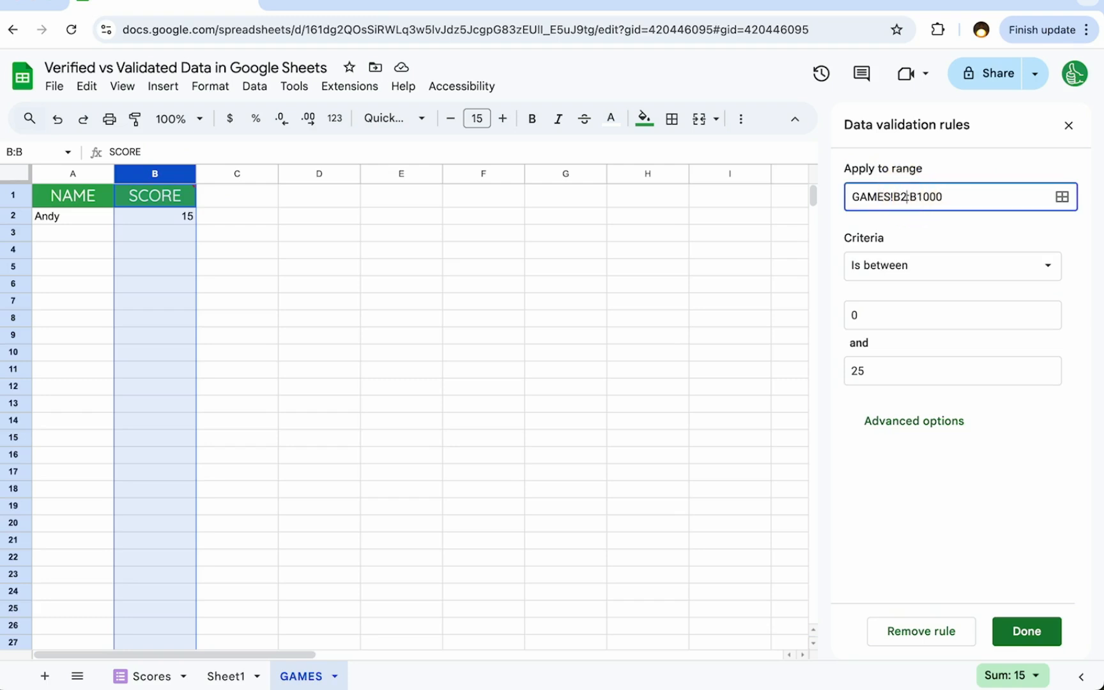
key(Return)
- Enter the out-of-range score 55 in B3 and check how the validation rule treats it
click(151, 235)
text(5)
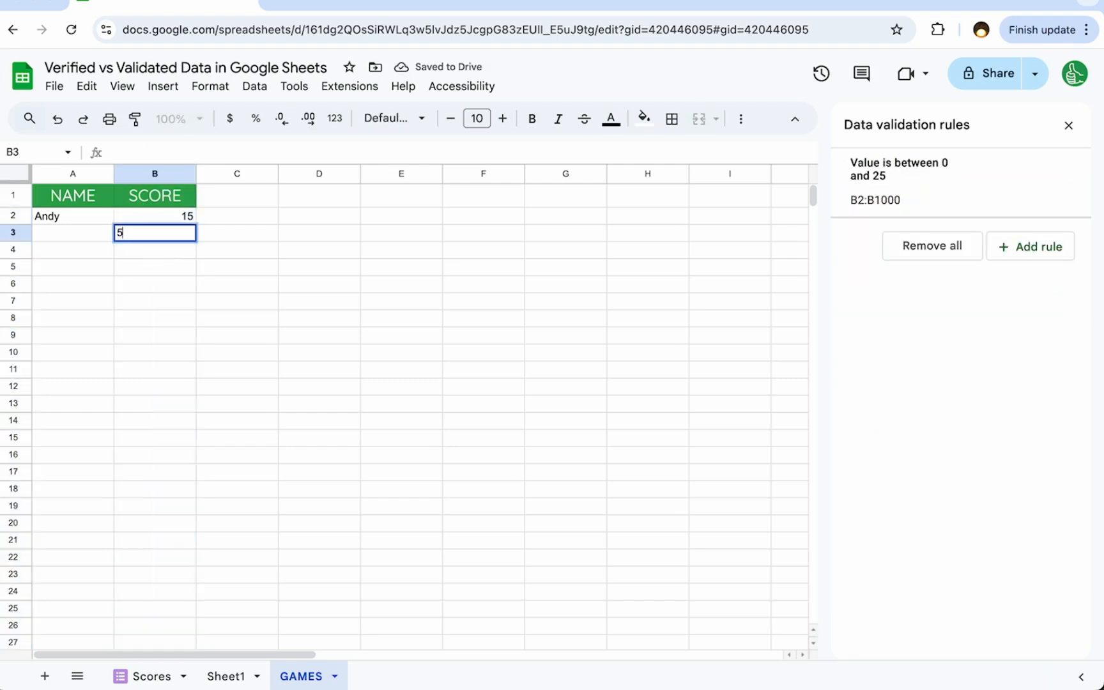
text(5)
key(Return)
click(184, 238)
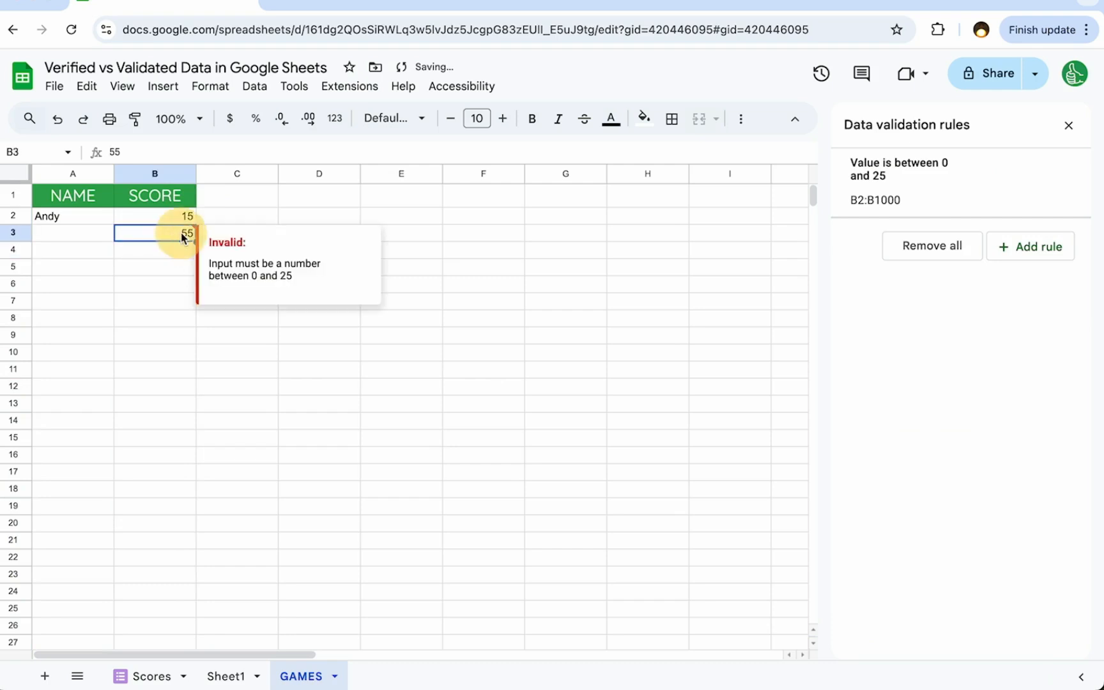
- Set the score in B3 to 20 and check it against the validation rule
text(20)
key(Return)
click(182, 239)
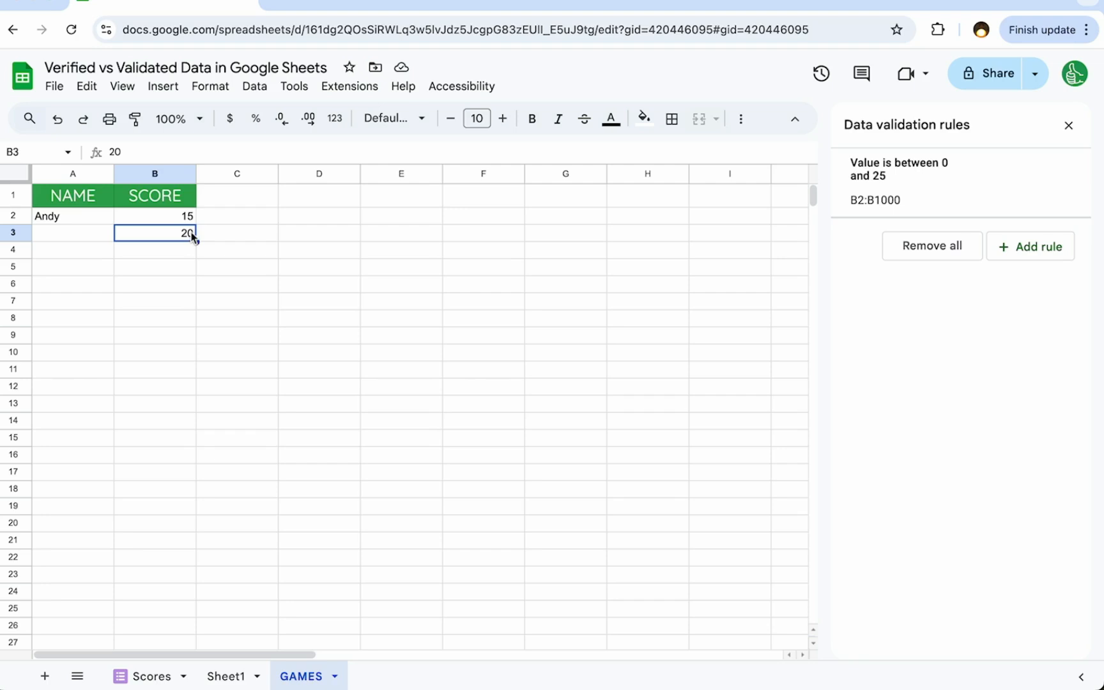
- Add a dropdown to the whole NAME column, column A, of the GAMES sheet
click(57, 235)
click(74, 172)
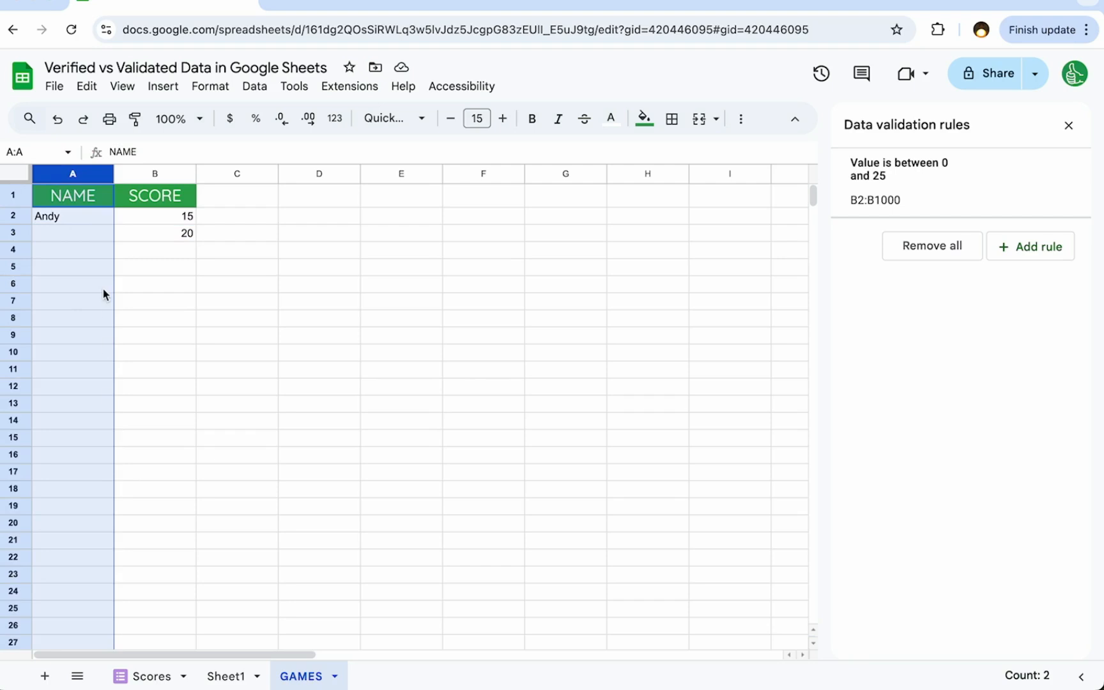
right_click(85, 170)
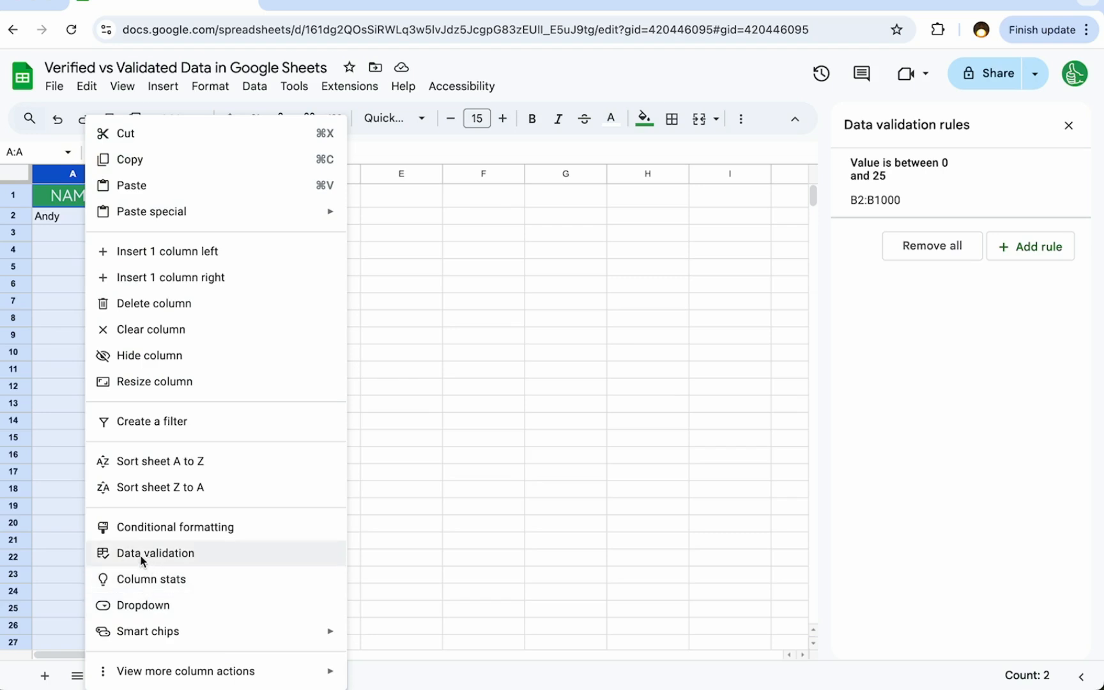
click(147, 605)
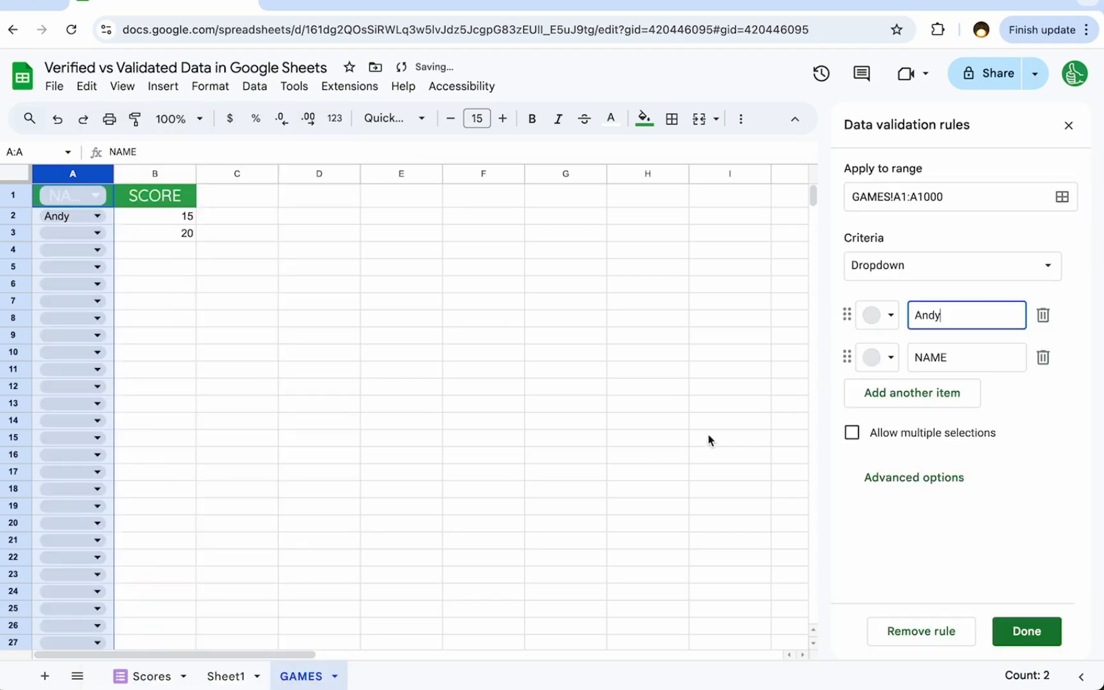
- Consult Sheet1's NAME column, replace the dropdown's NAME item with the second player and add the remaining four players as items
double_click(888, 358)
click(226, 676)
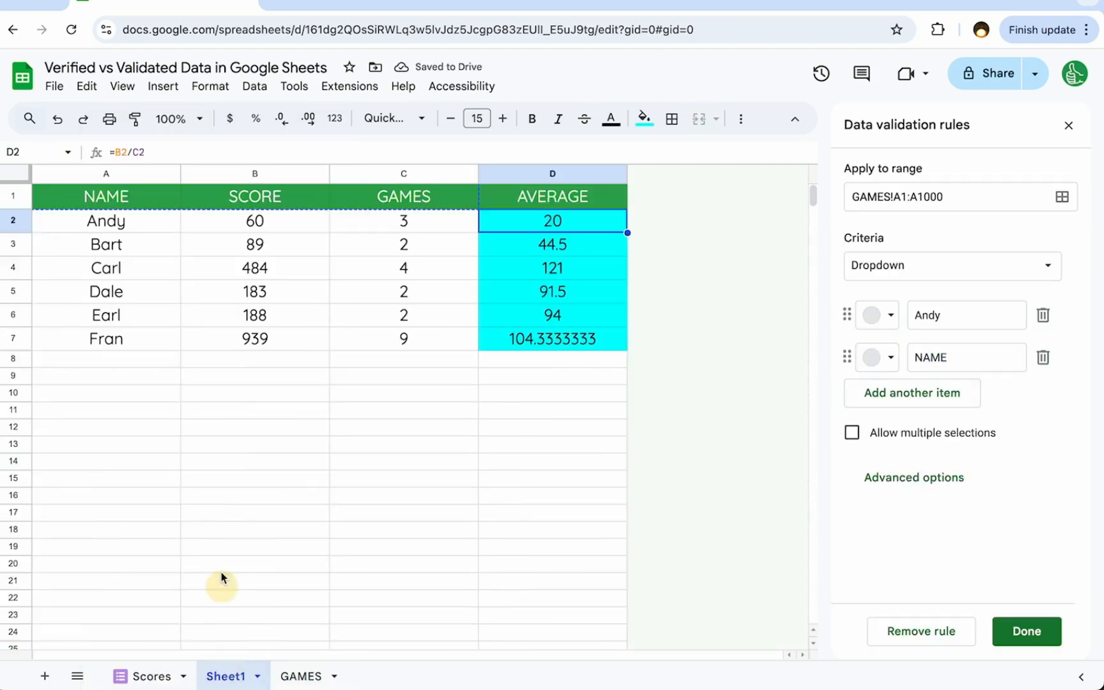
click(956, 384)
double_click(961, 358)
text(Bart)
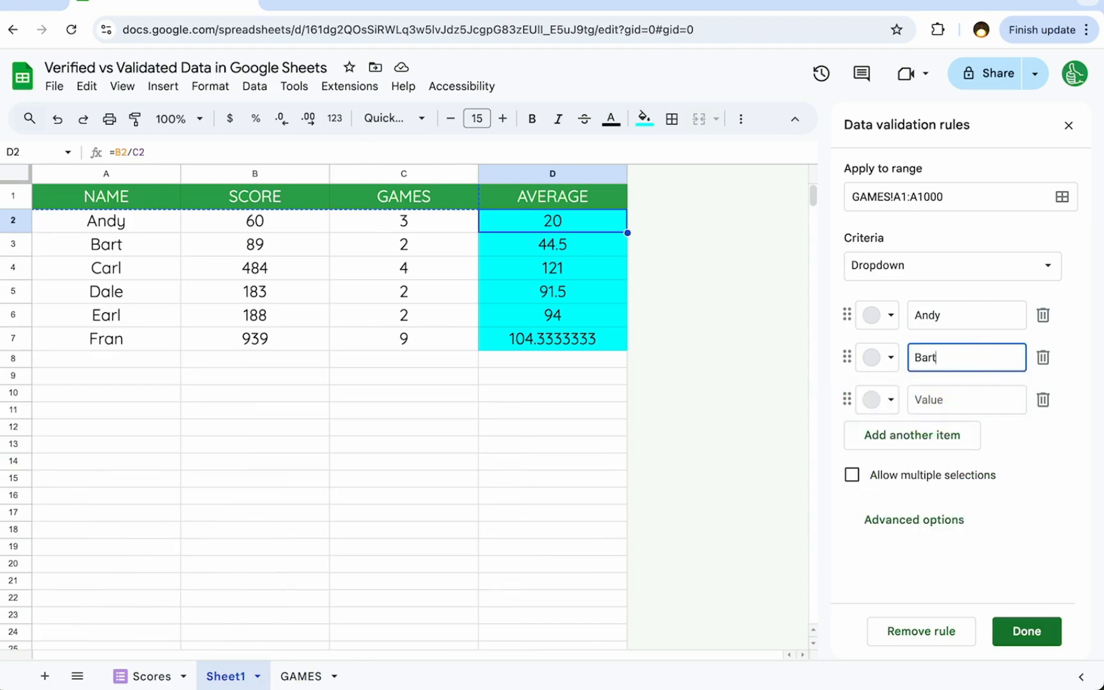
key(Return)
text(Carl)
key(Return)
text(Dale)
key(Return)
text(Earl)
key(Return)
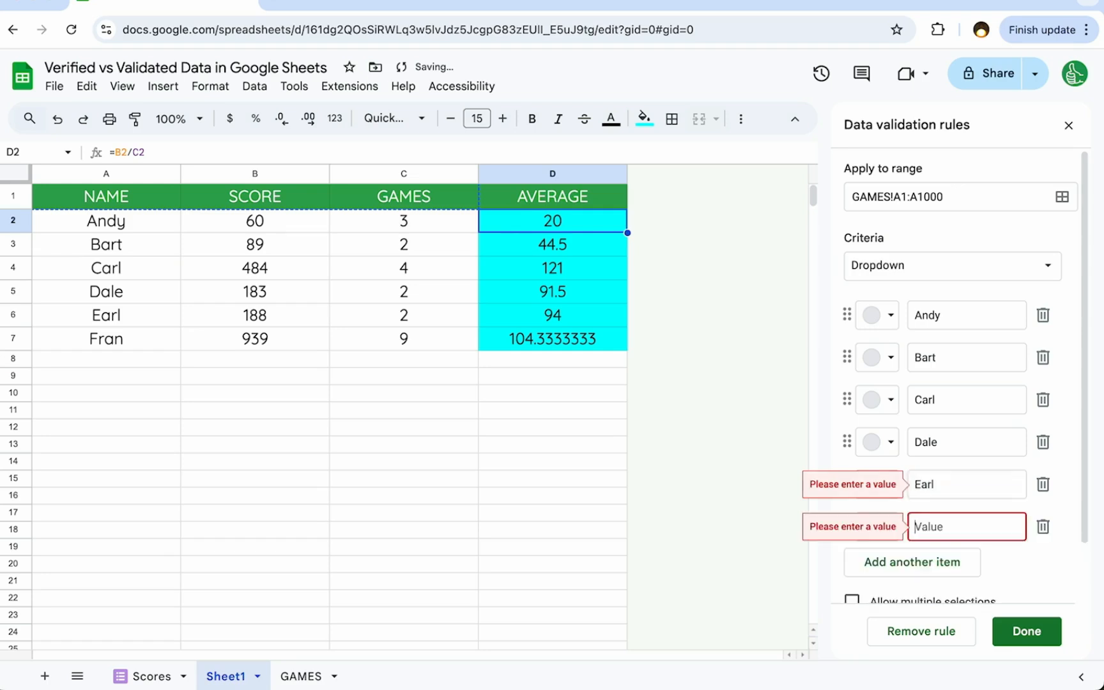
text(Fran)
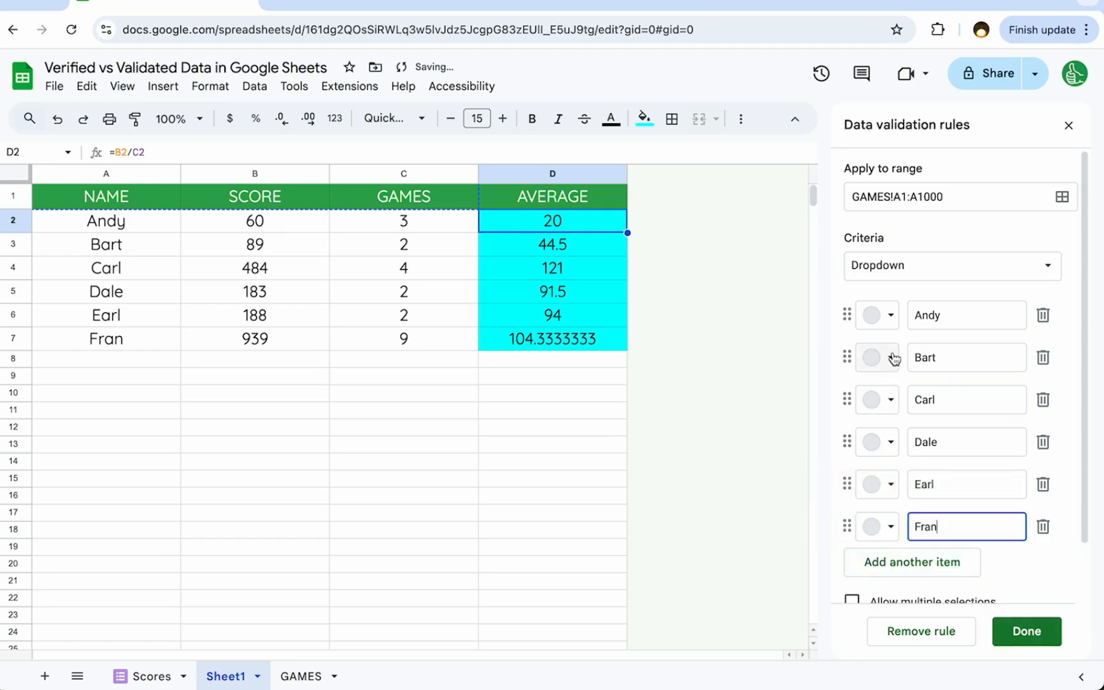
- Color the first five dropdown items light red, light yellow, light blue, light purple and light teal, in that order
click(885, 315)
click(897, 373)
click(890, 359)
click(963, 417)
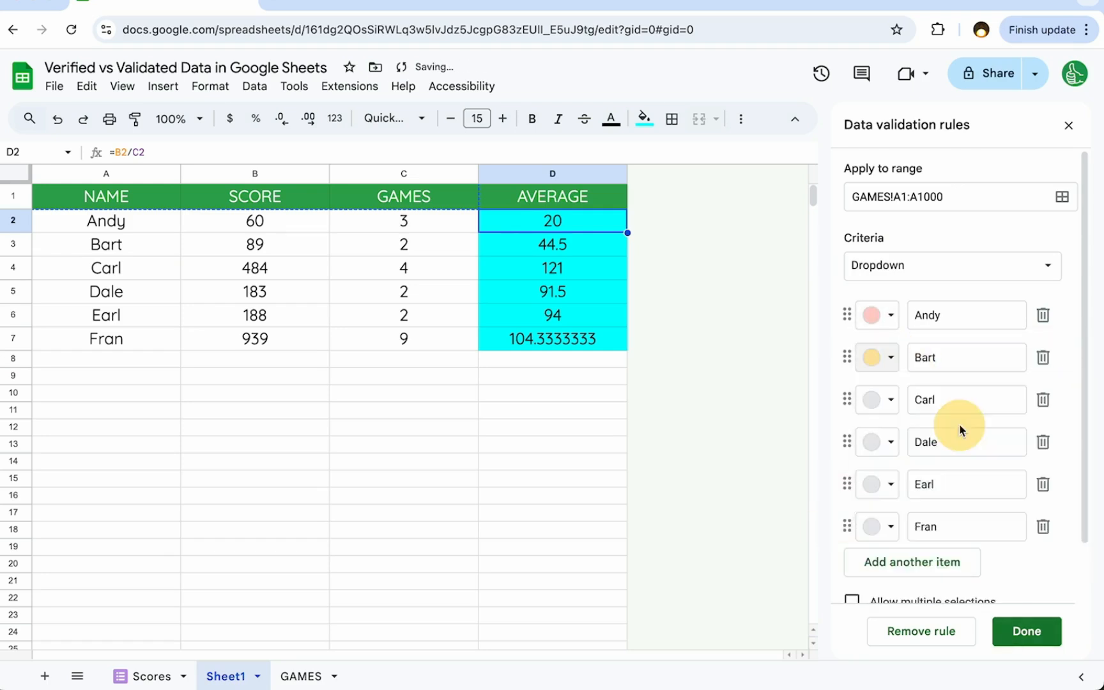
click(889, 402)
click(1016, 459)
click(890, 441)
click(1071, 501)
click(888, 484)
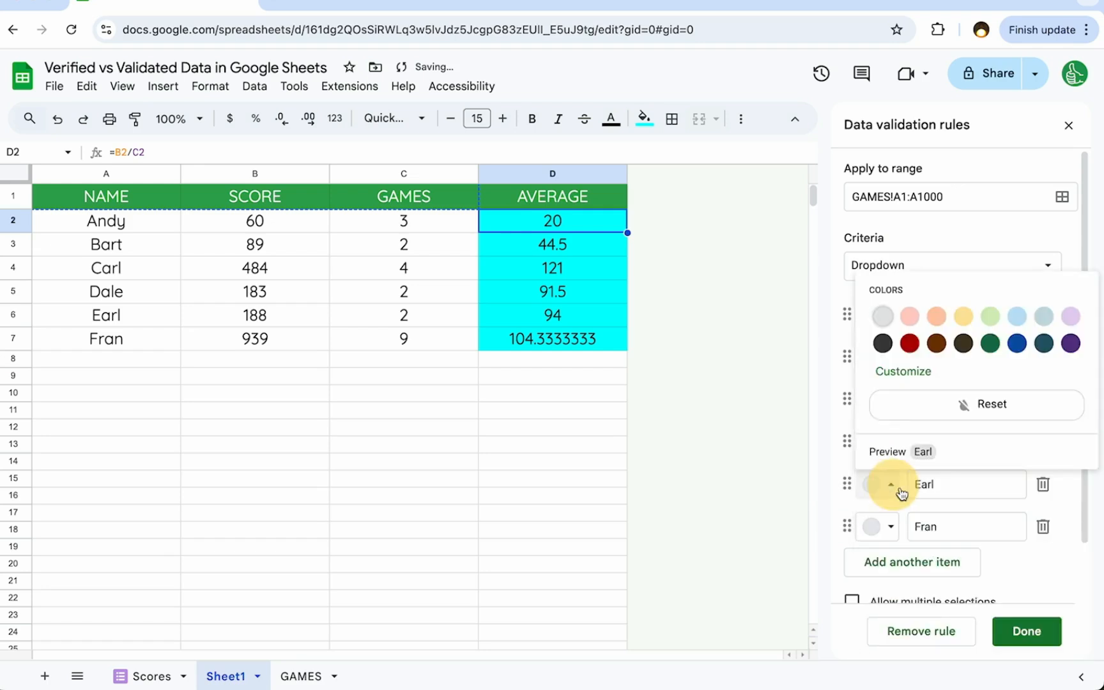
click(1043, 316)
- Color the sixth dropdown item light yellow, set the second item to light gray, and save the dropdown rule
click(891, 526)
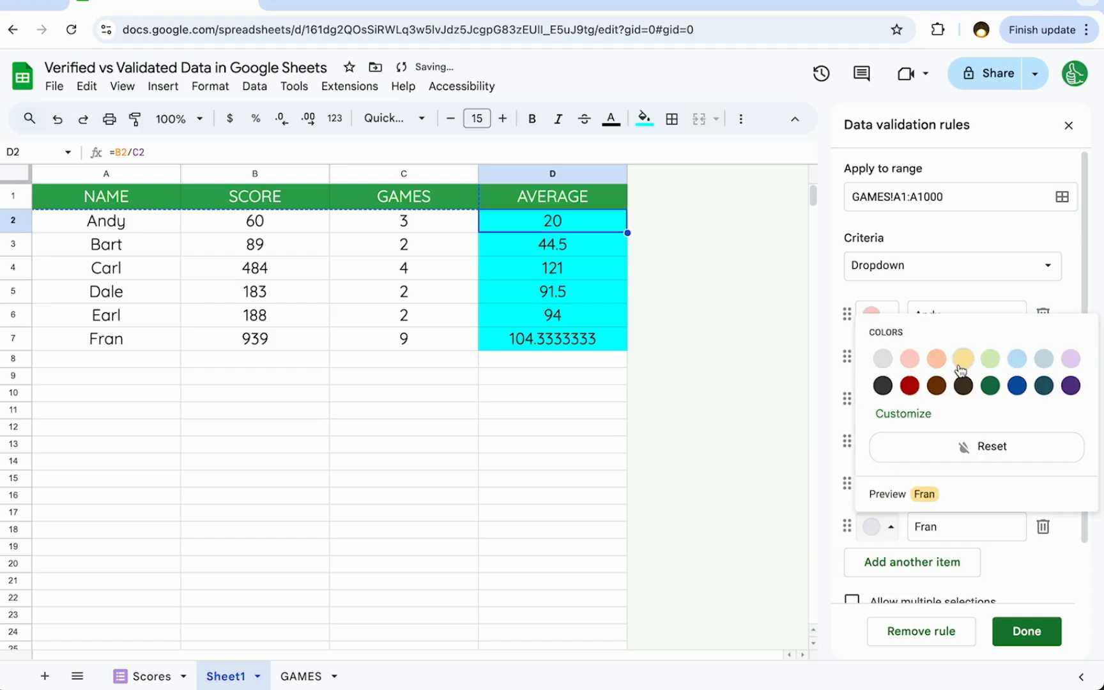
click(963, 357)
click(896, 367)
click(883, 417)
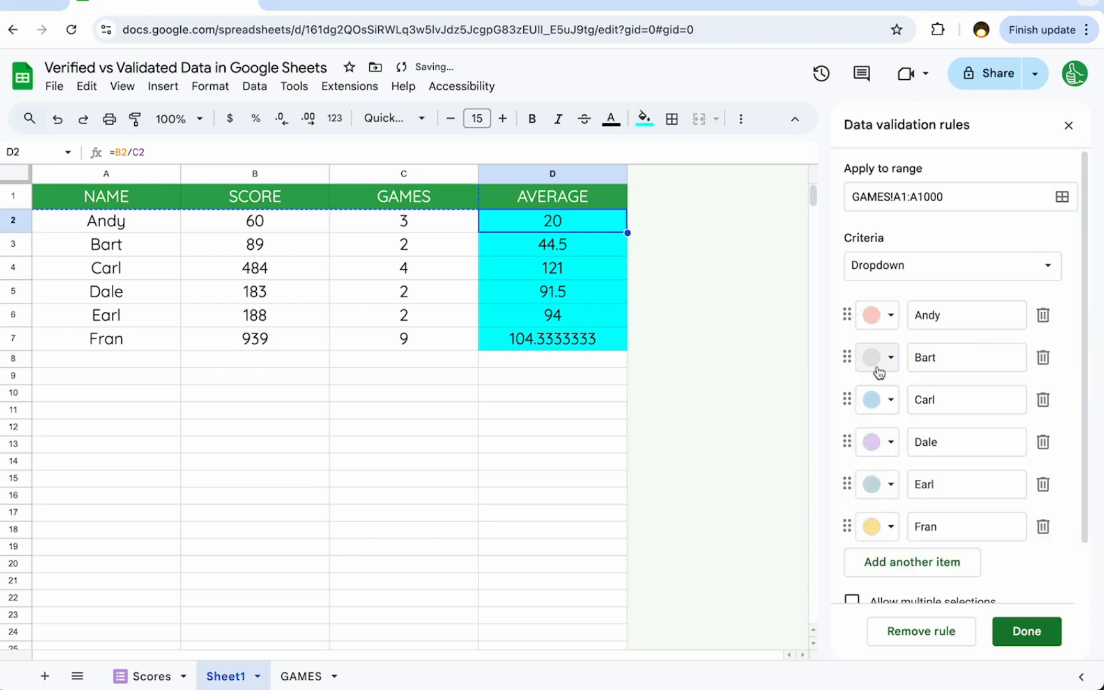
click(1027, 631)
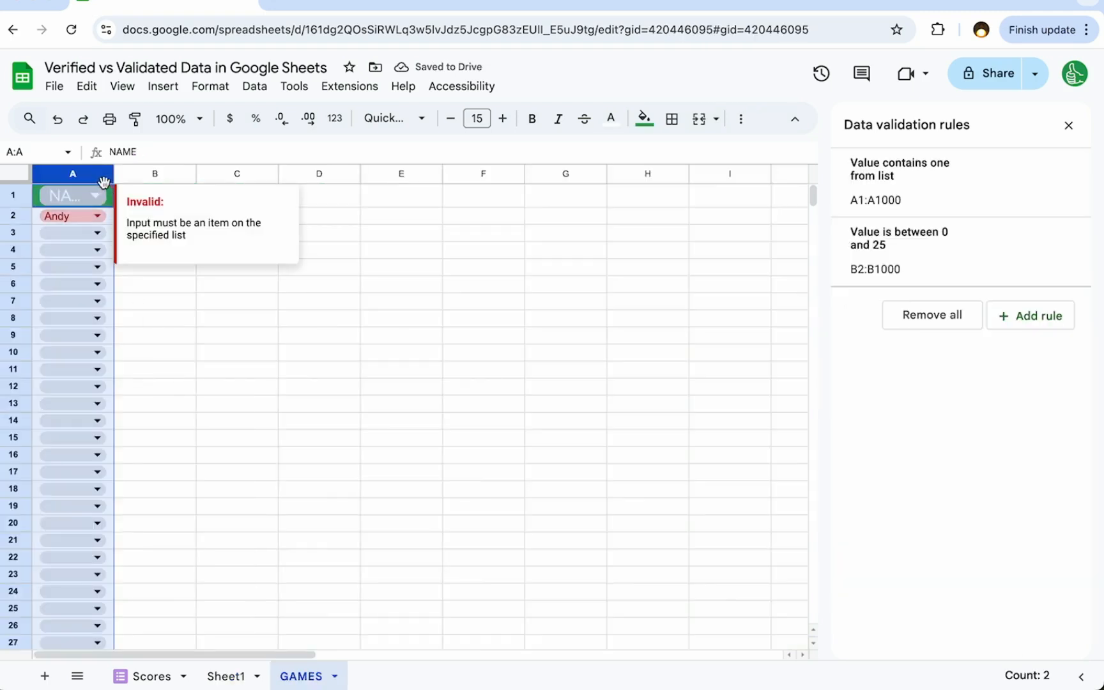
- Widen the NAME column and change its dropdown rule's range to GAMES!A2:A1000
drag(114, 173, 170, 172)
click(915, 212)
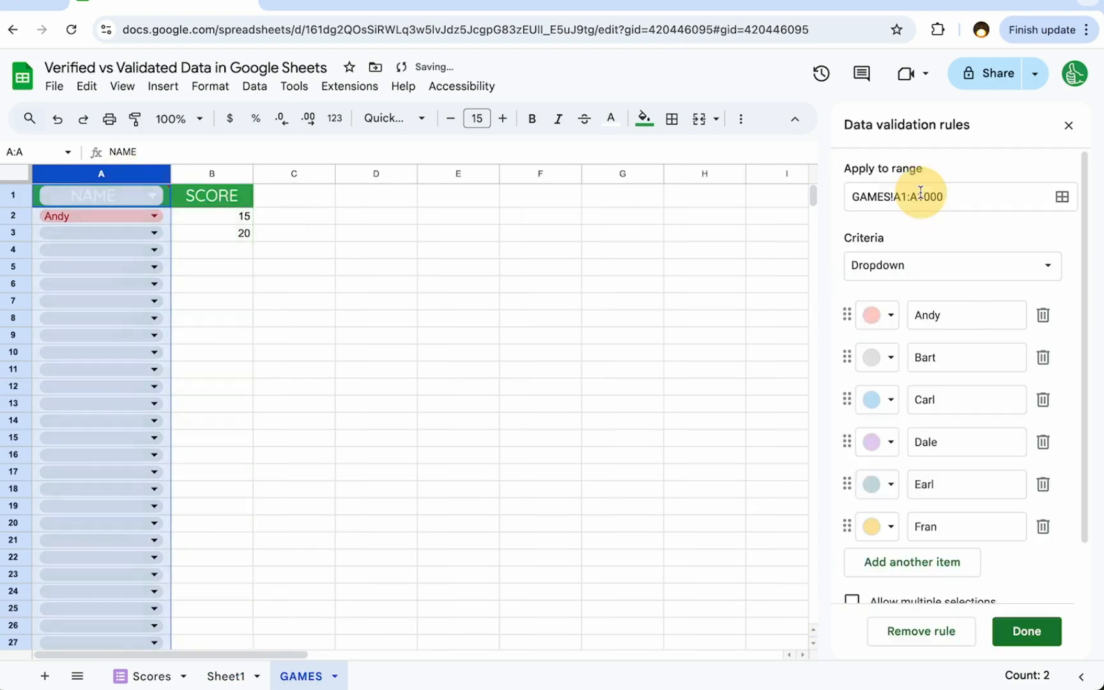
click(905, 197)
key(BackSpace)
text(2)
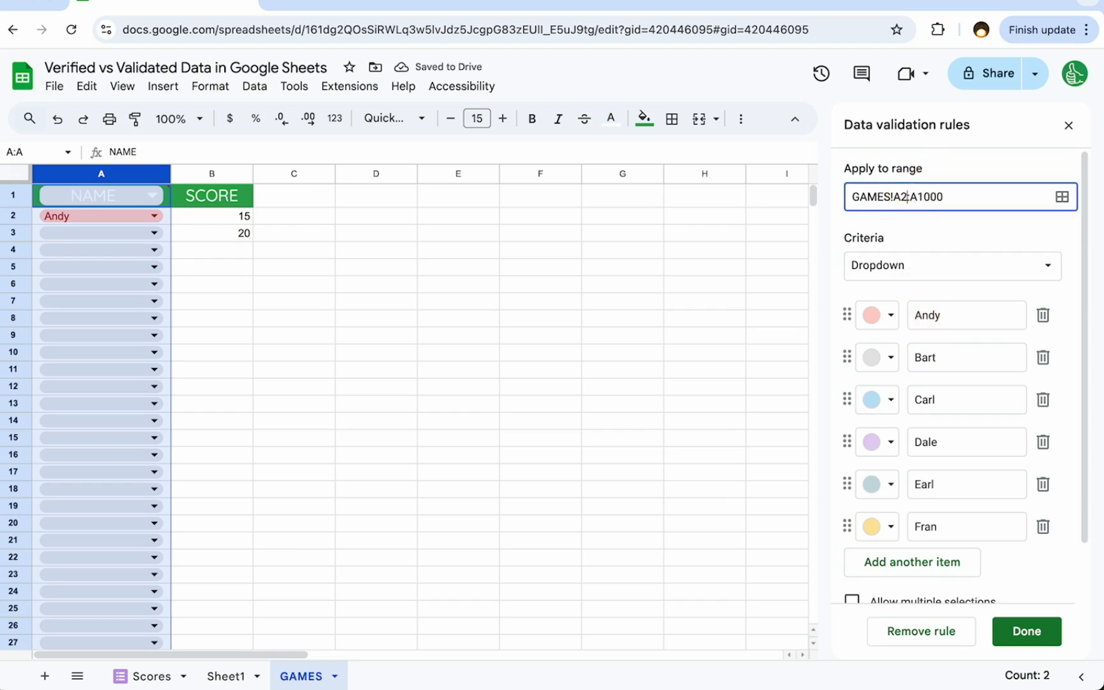
key(Return)
- Choose the second listed player in A3 and open the name dropdown in A4
click(155, 234)
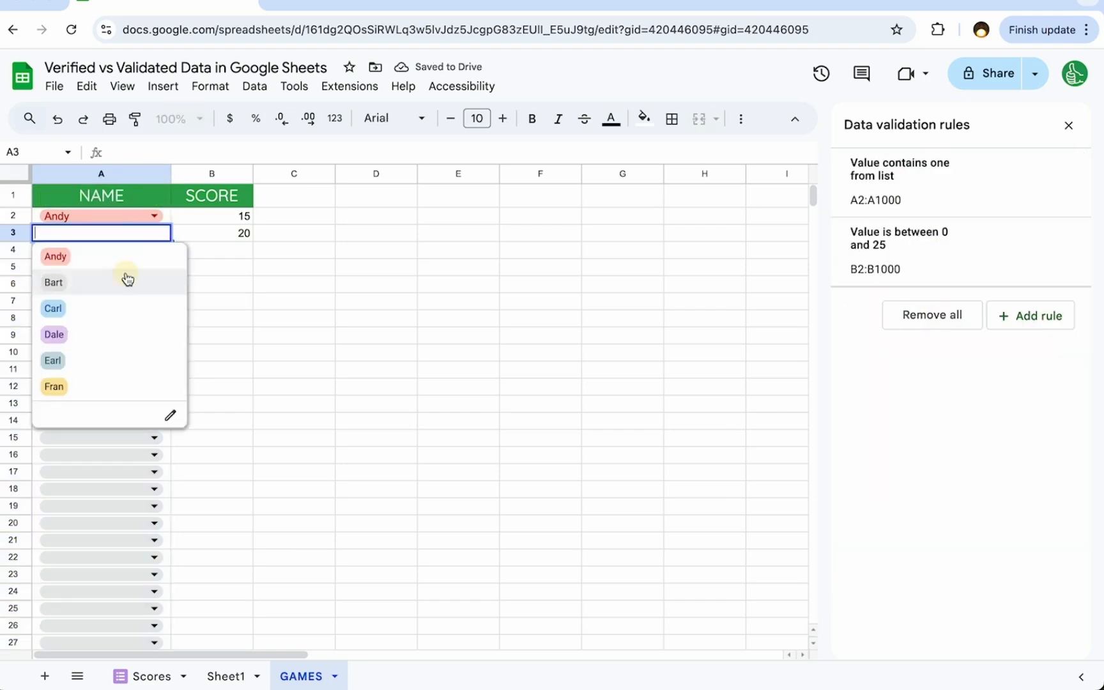
click(125, 279)
click(154, 249)
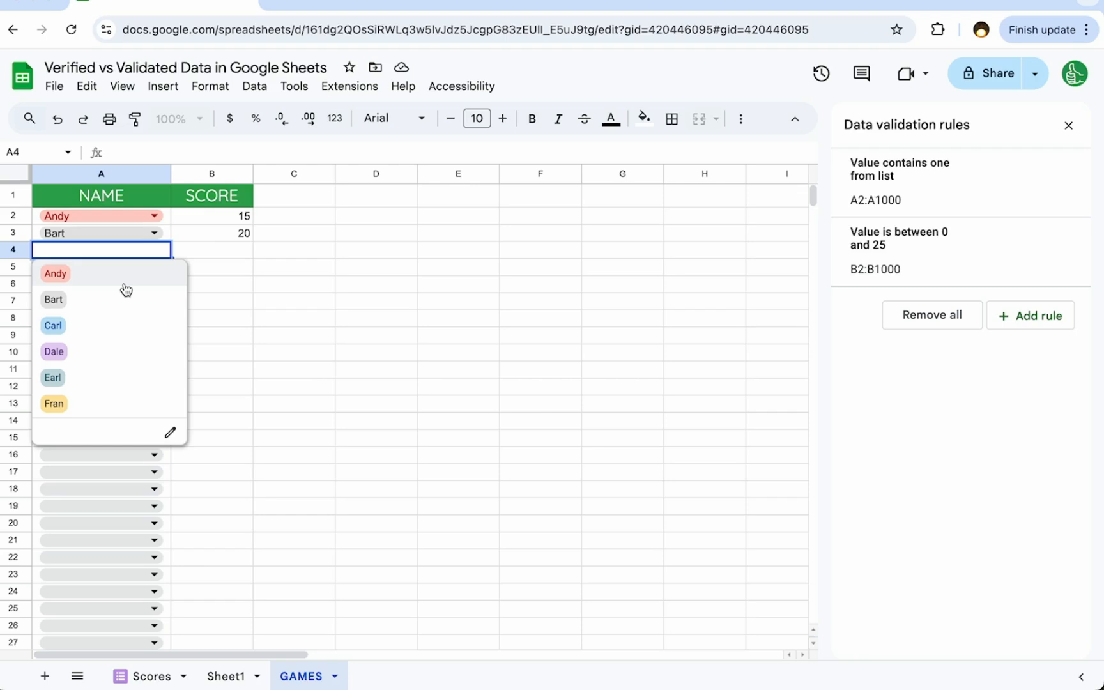
- Choose the third listed player in A4 and enter a score of 30 in B4
click(84, 327)
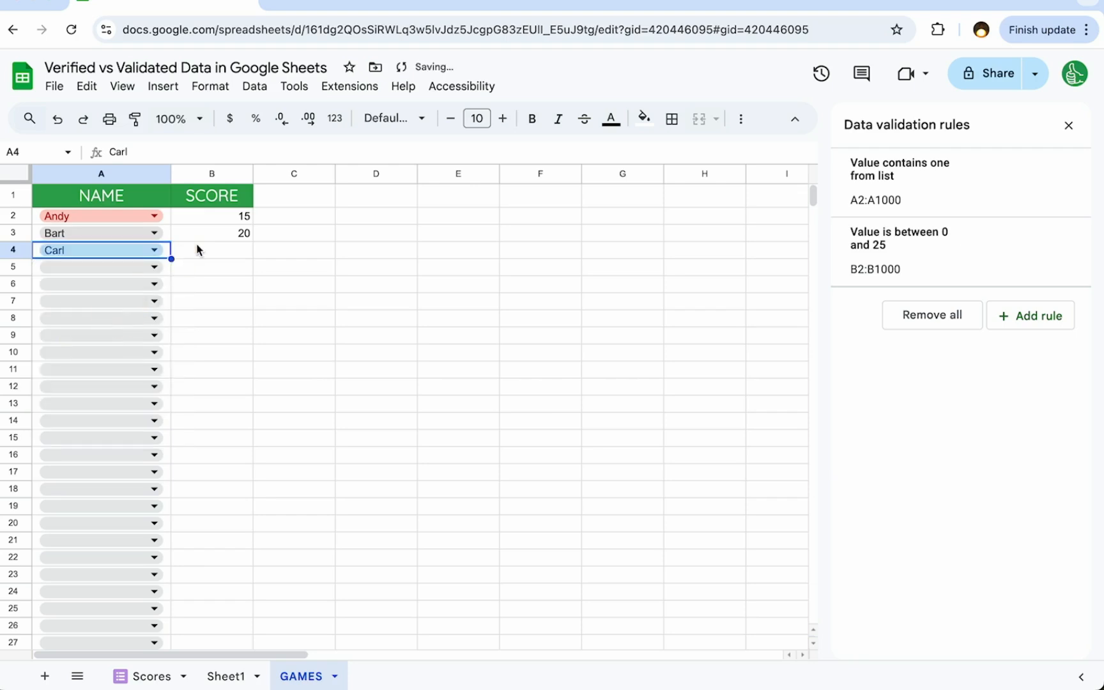
click(205, 254)
text(30)
key(Return)
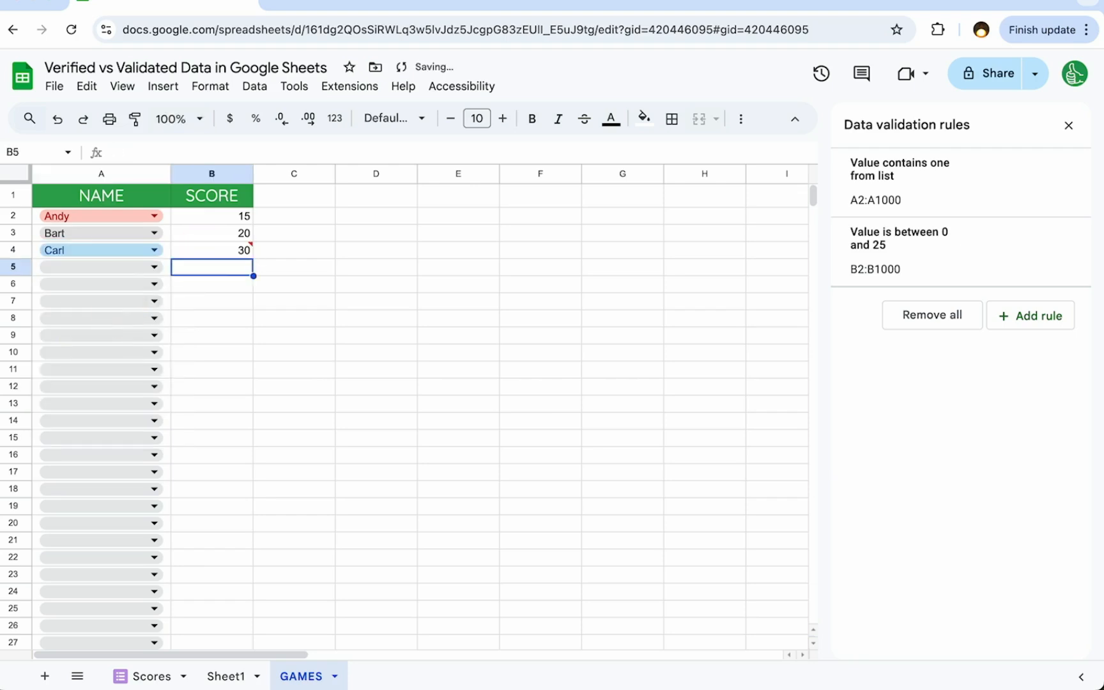
click(219, 251)
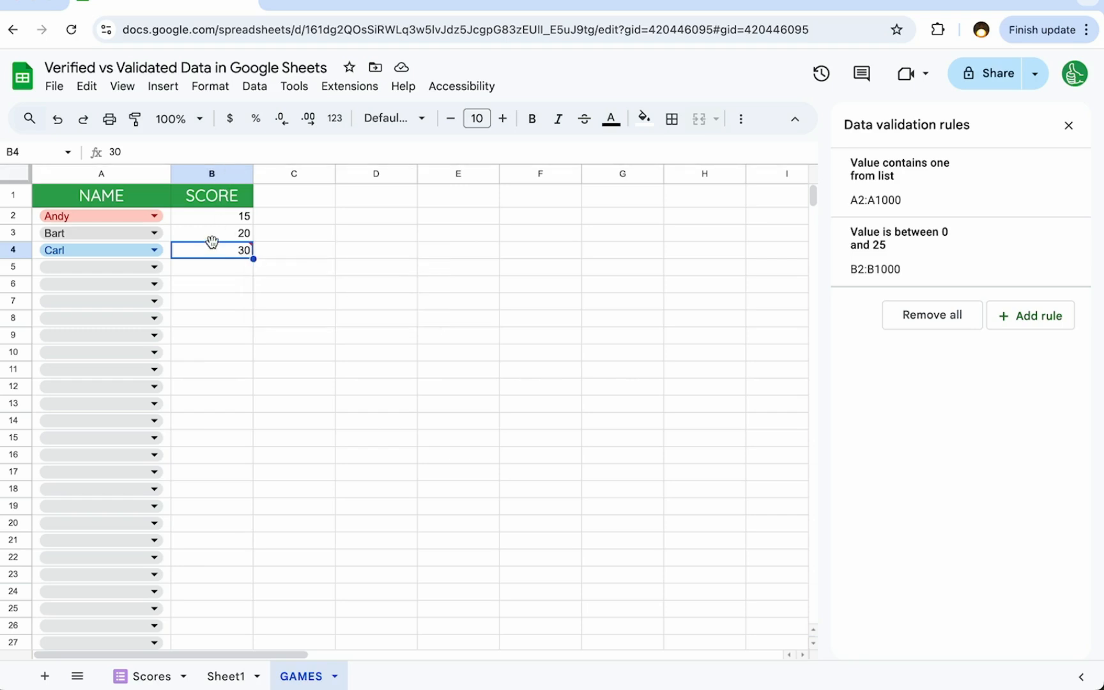
- Change the SCORE column's 0 to 25 validation rule to reject invalid input and save it
click(232, 174)
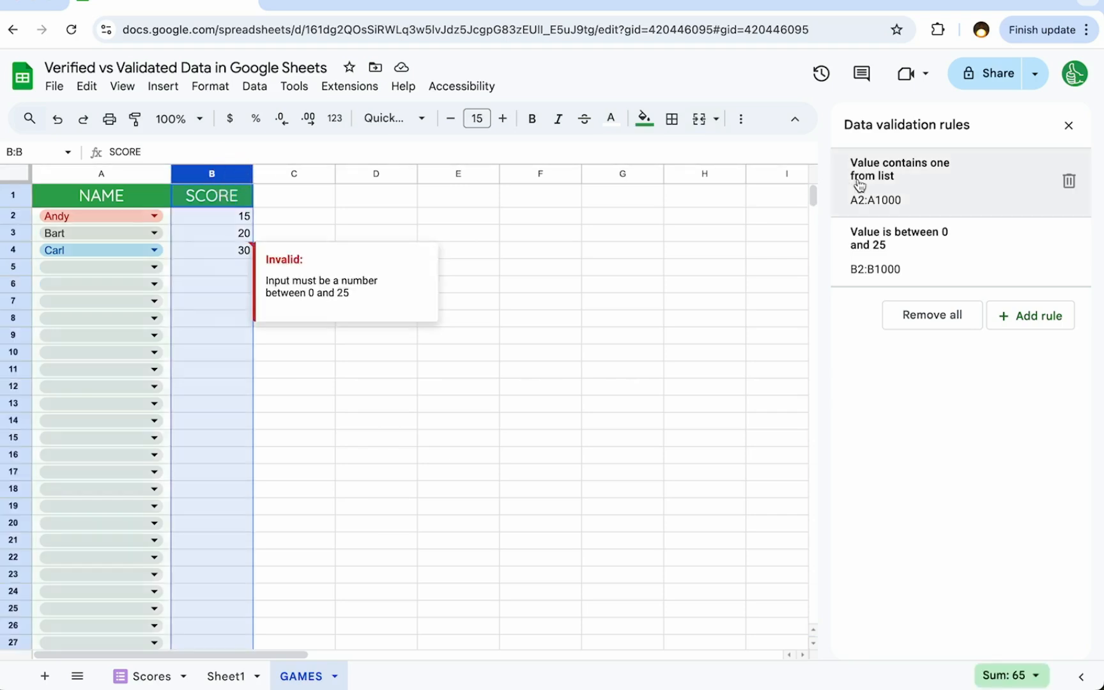
click(927, 249)
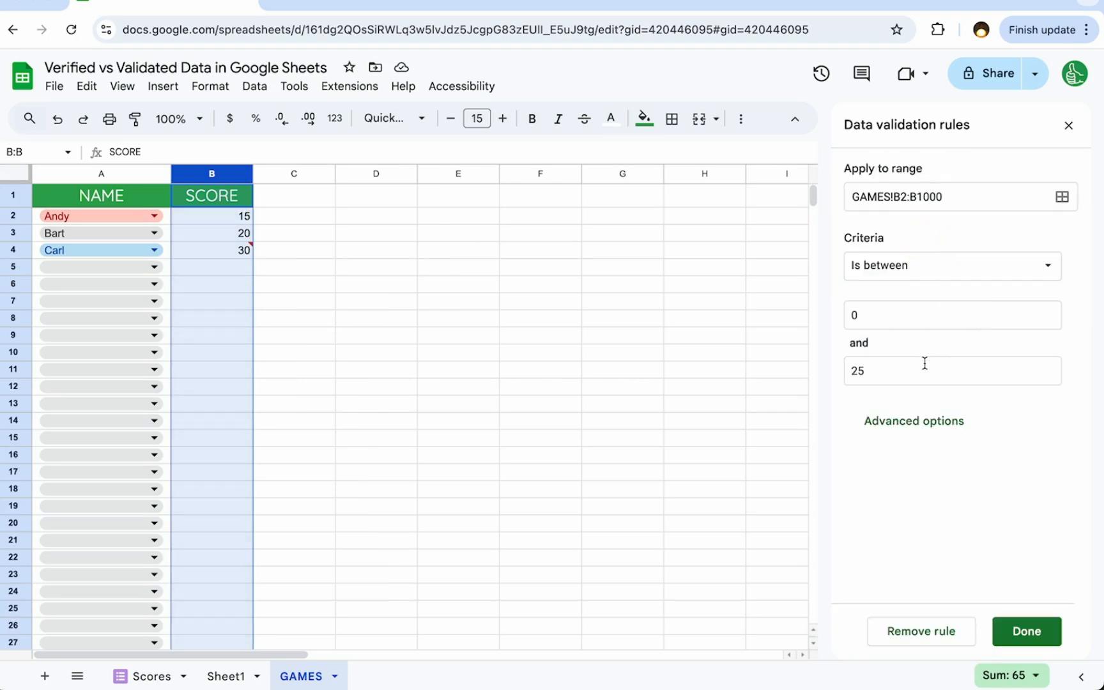
click(908, 423)
click(842, 488)
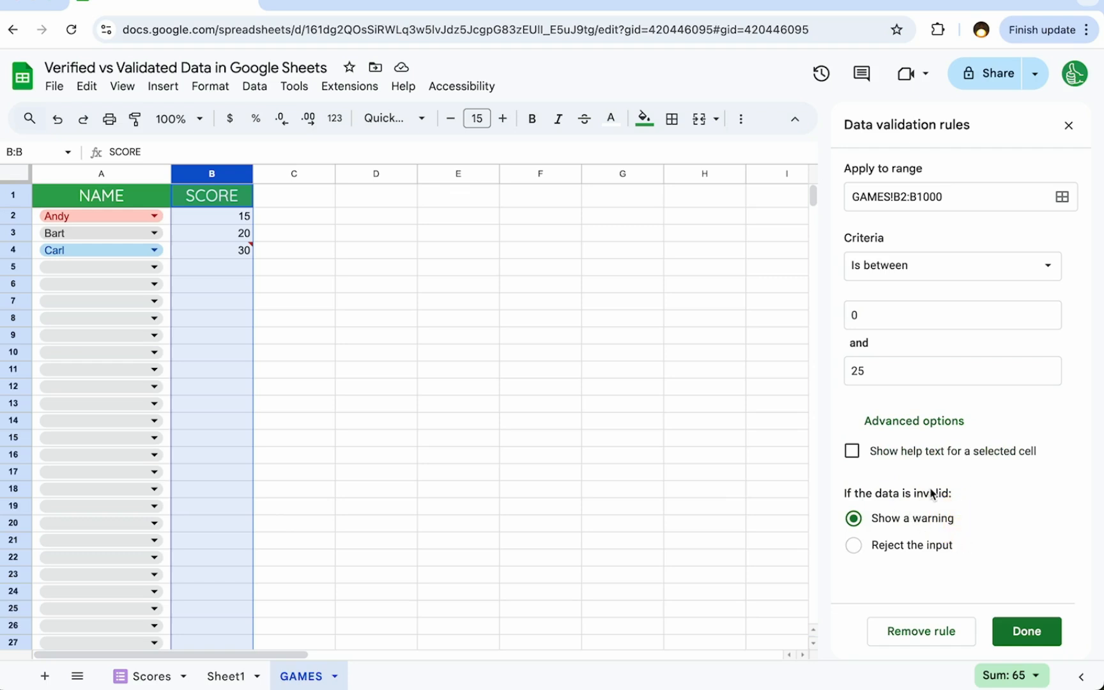
click(855, 547)
click(1019, 633)
- Clear the score in B4 and try to enter 30 there again
click(217, 253)
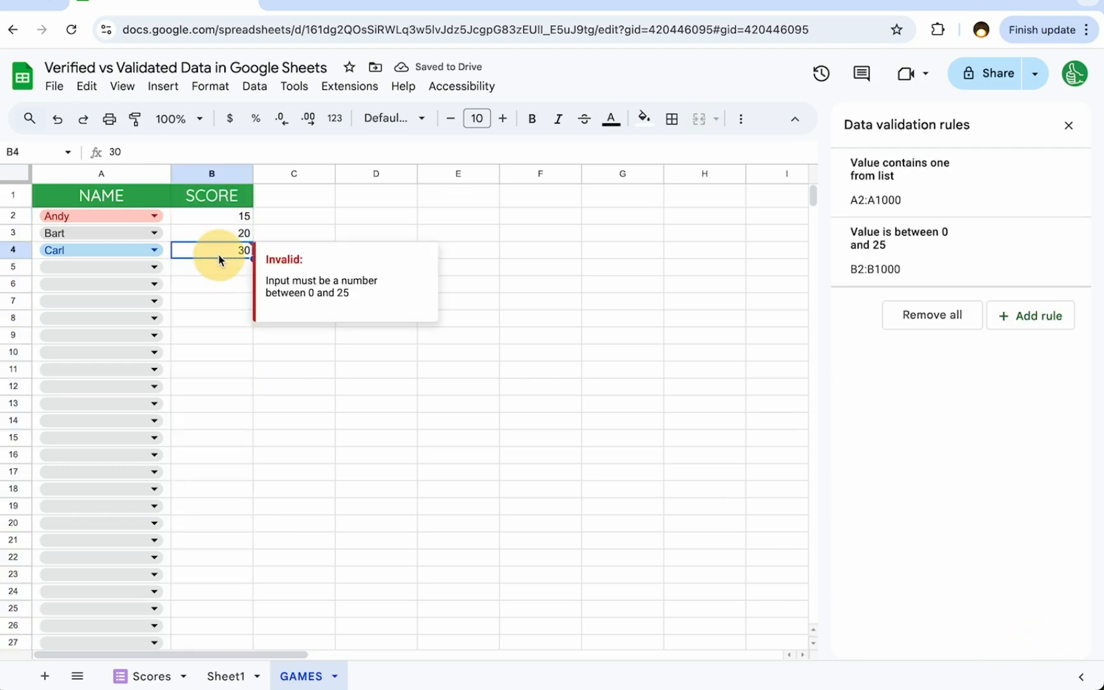
key(Delete)
text(30)
key(Return)
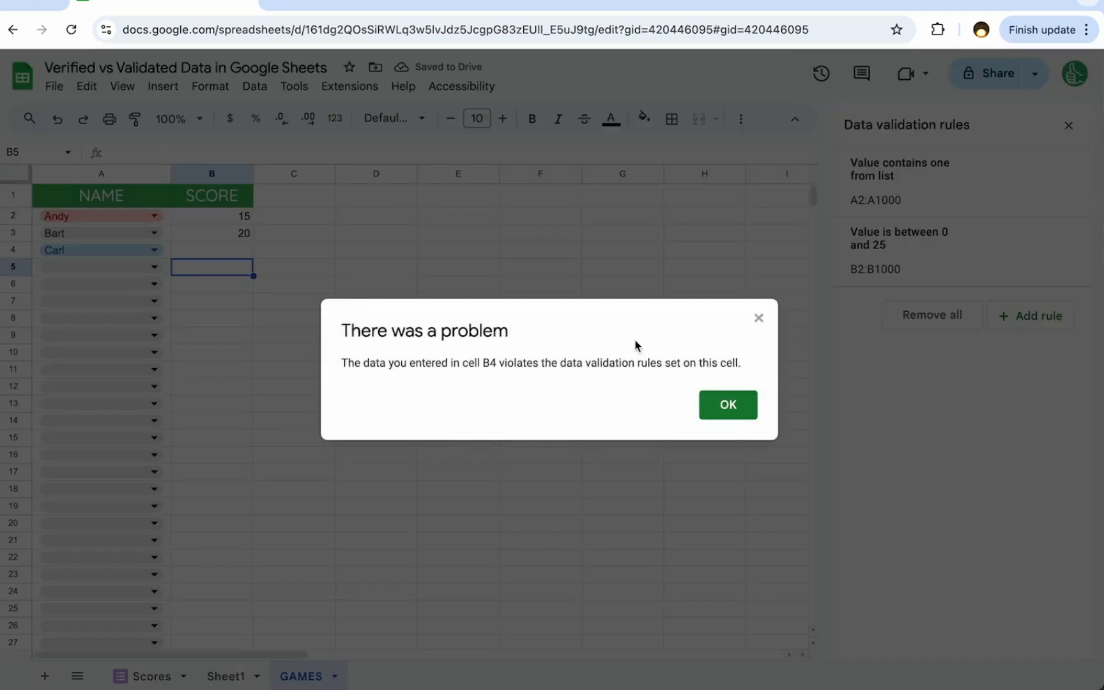
click(723, 408)
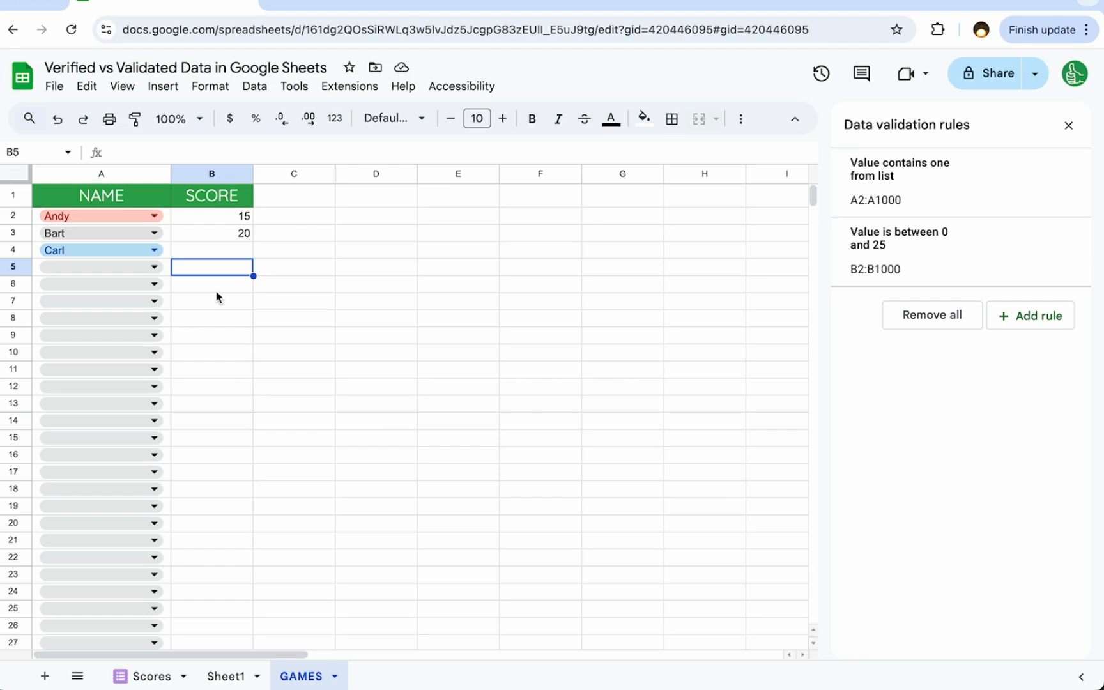
click(218, 257)
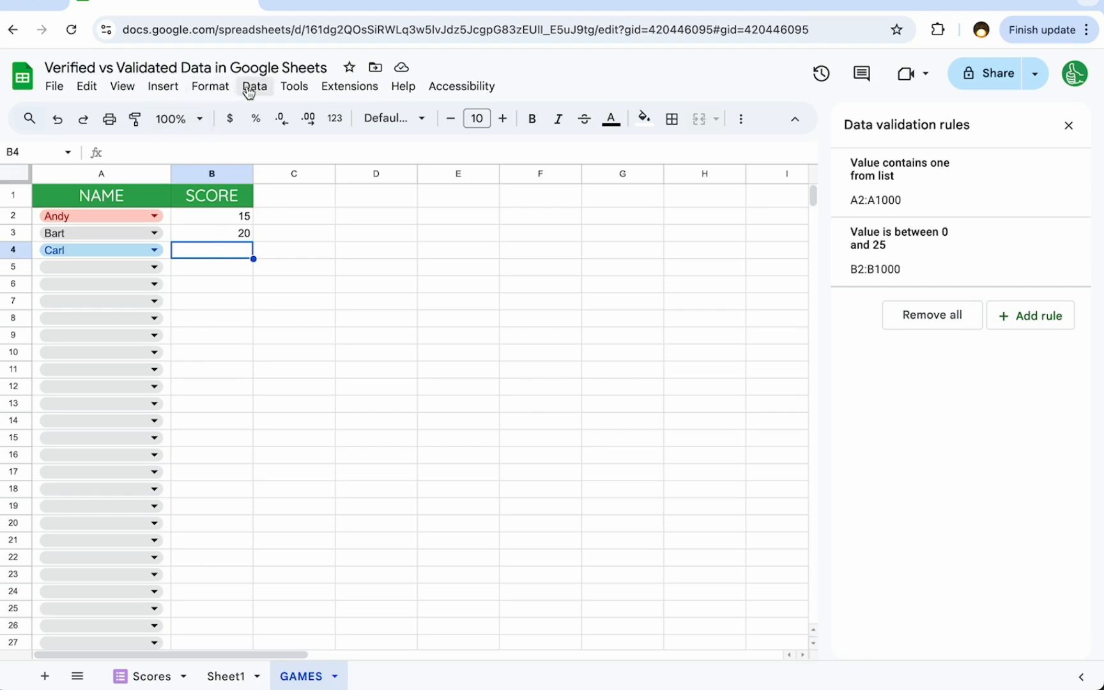
- Add a data validation rule to column C, range GAMES!C1:C1000, with Checkbox as the criteria
click(300, 197)
click(294, 173)
click(254, 85)
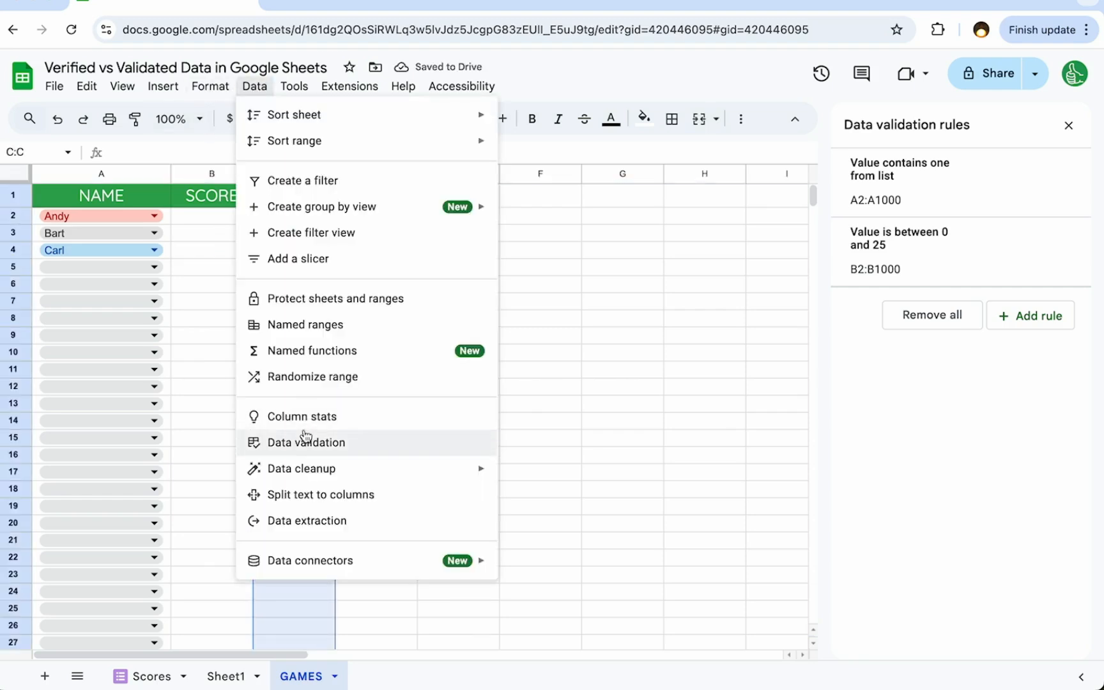
click(305, 439)
click(1008, 316)
click(944, 264)
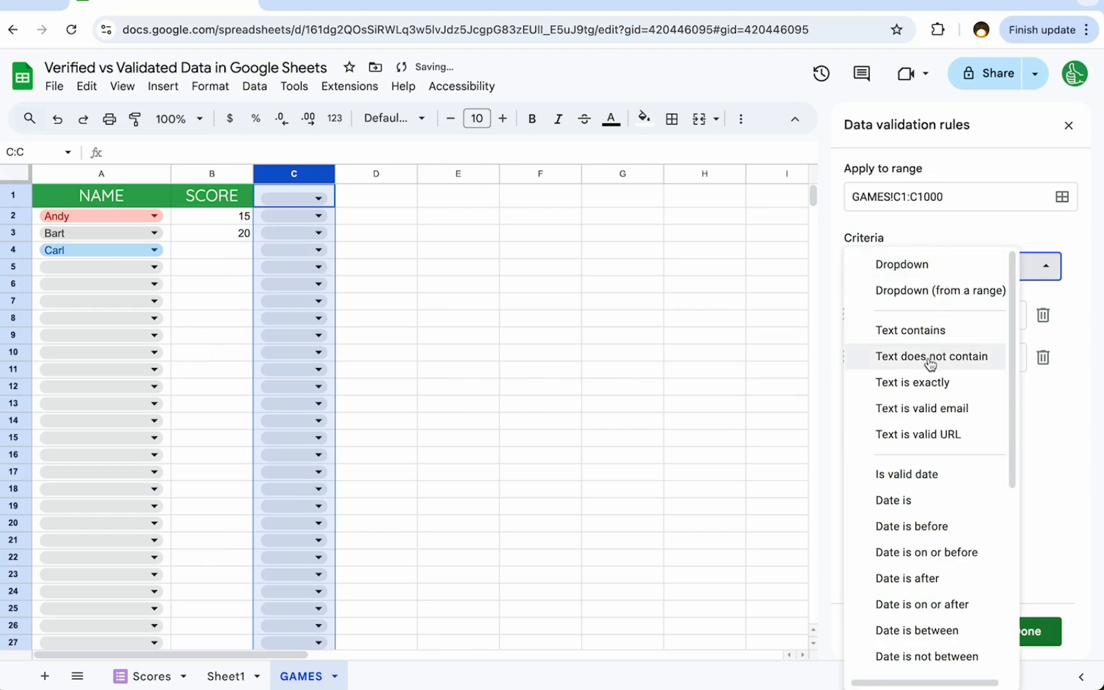
scroll(928, 352, down, 1)
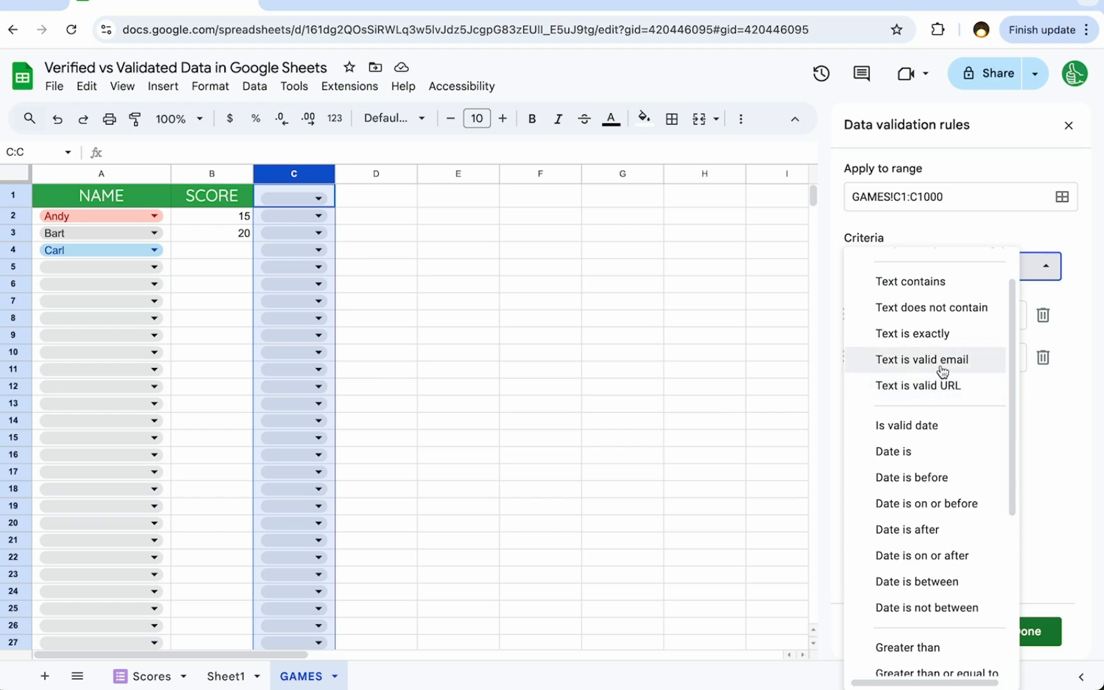
scroll(938, 390, down, 3)
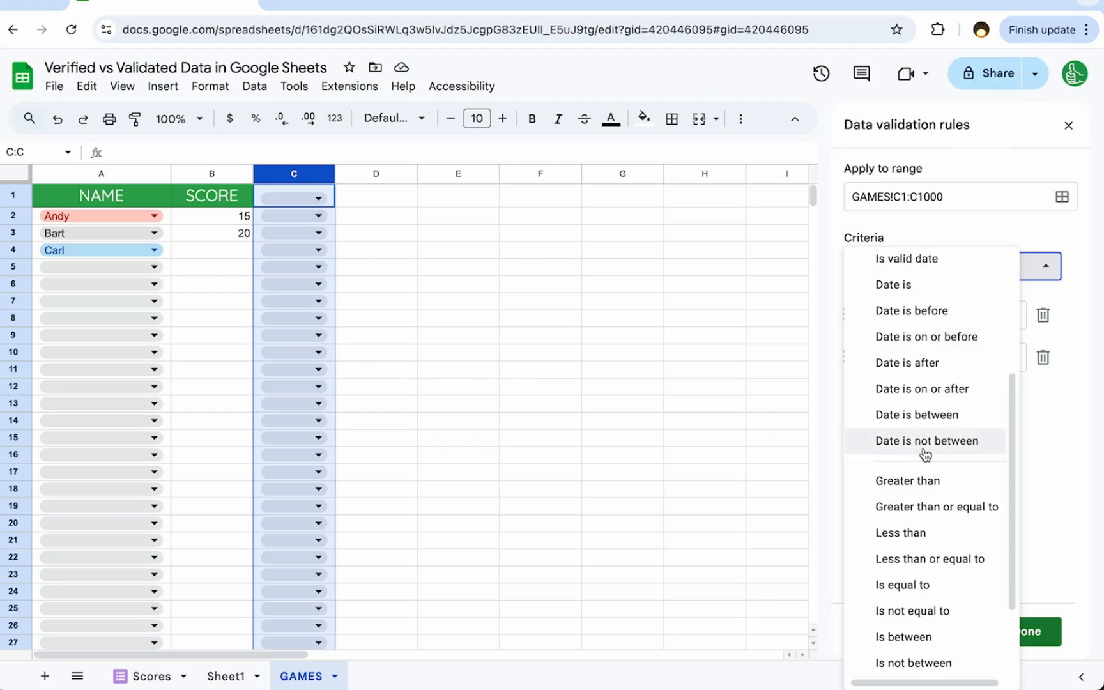
scroll(927, 441, down, 2)
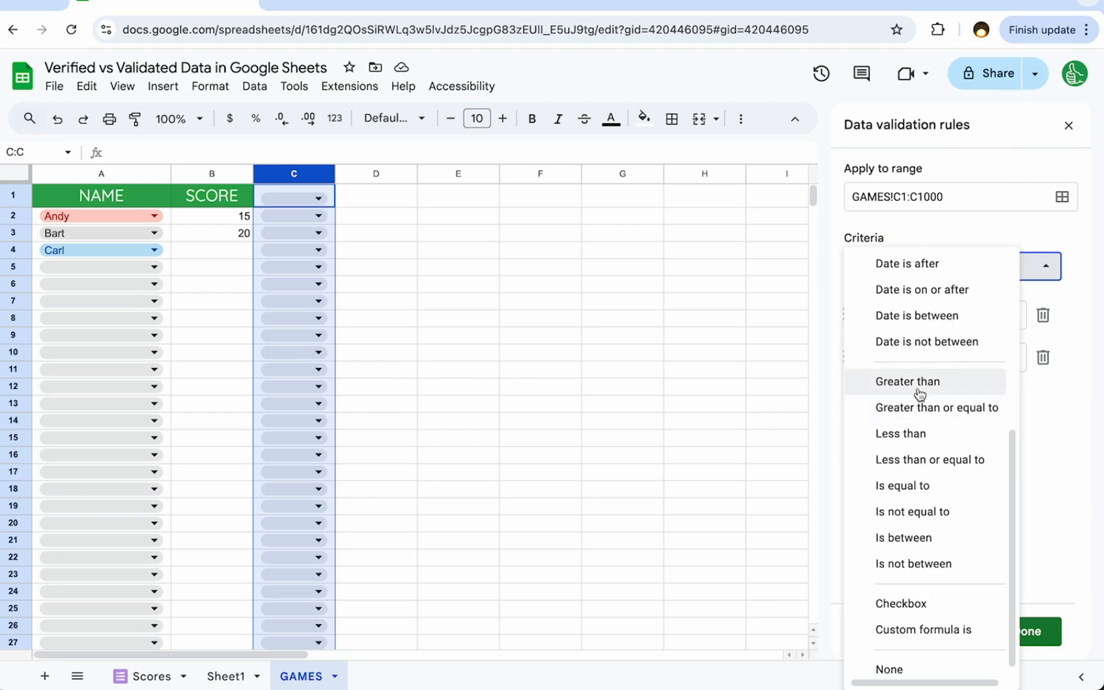
scroll(920, 399, down, 1)
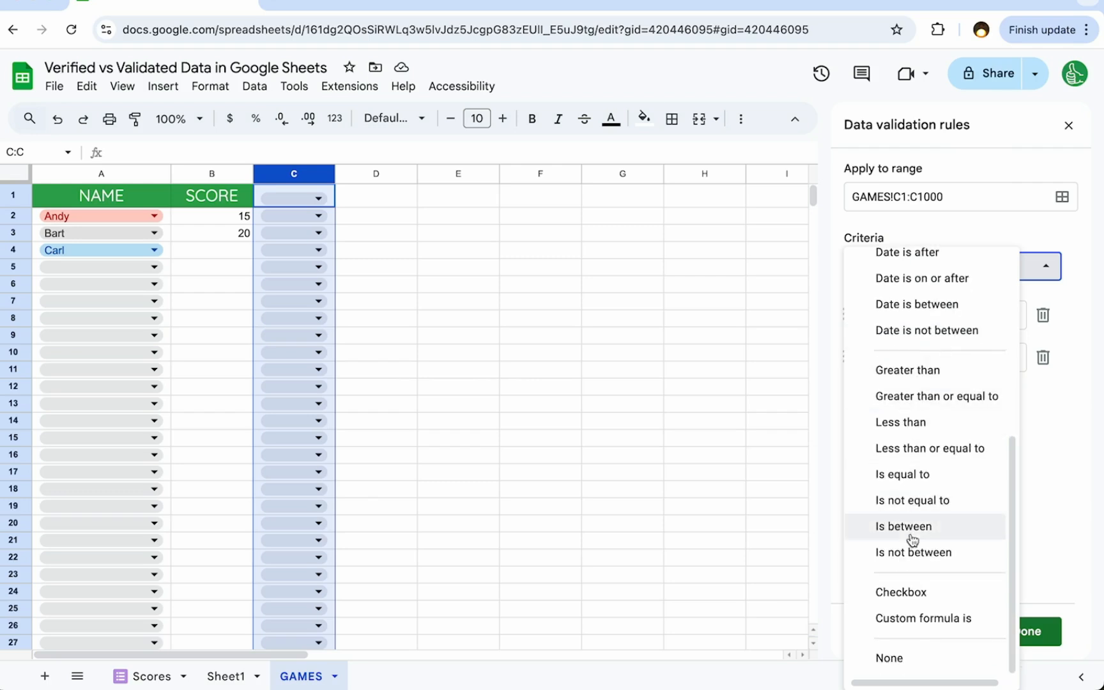
click(918, 597)
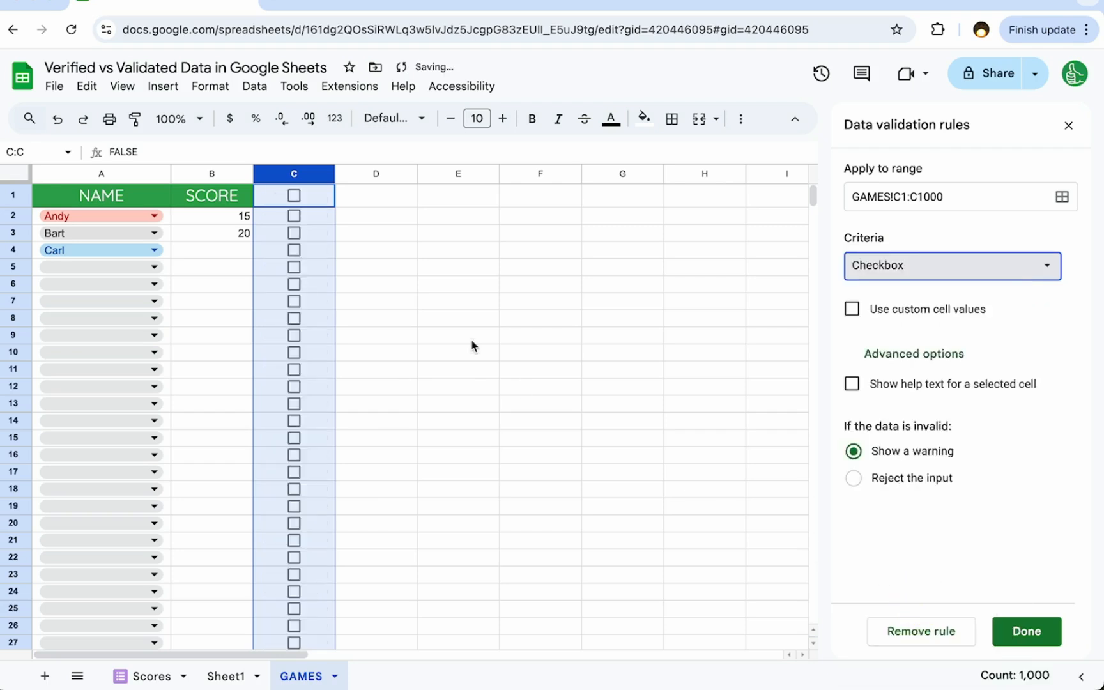
- Try out the new checkbox in C3 by ticking and unticking it
click(296, 205)
click(308, 237)
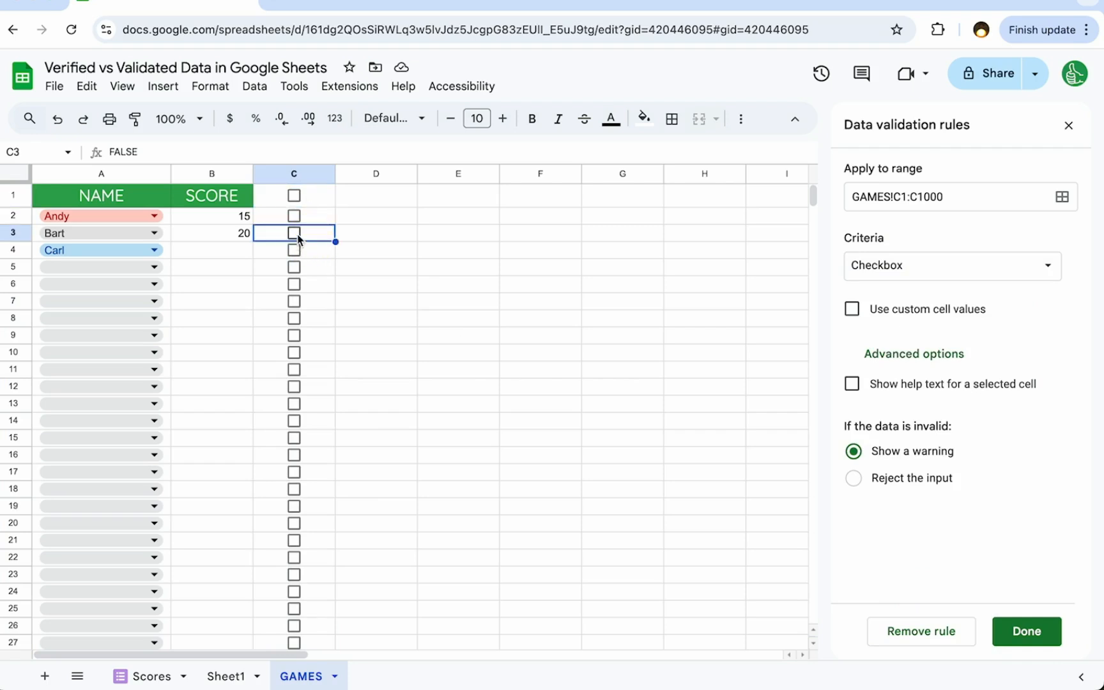
click(381, 218)
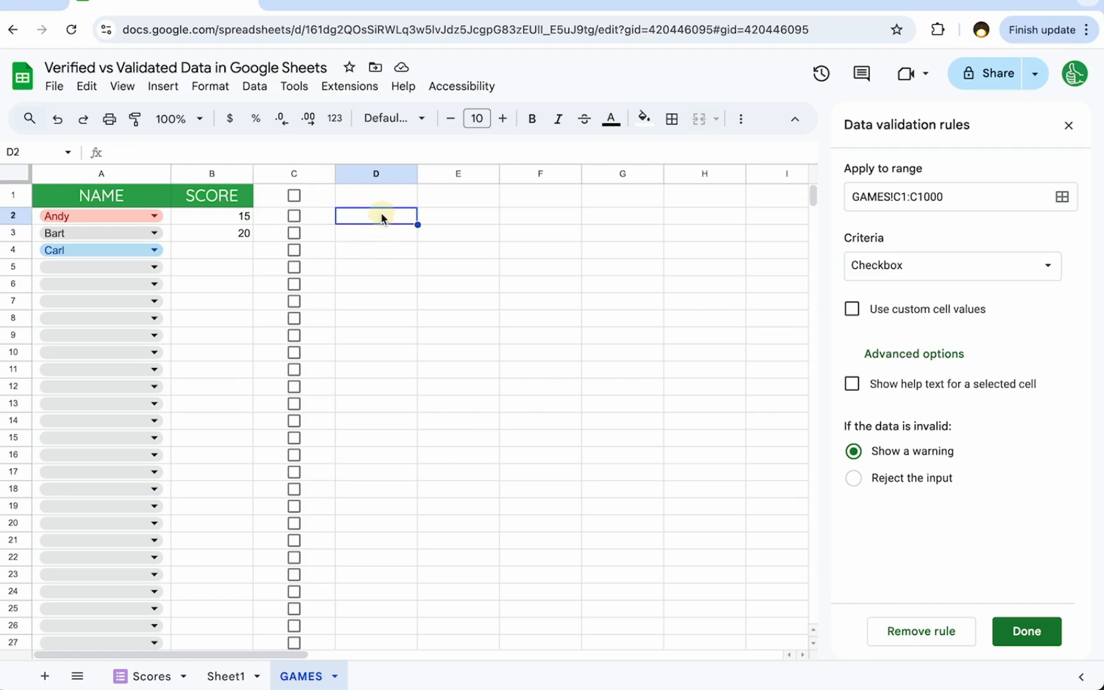
click(315, 233)
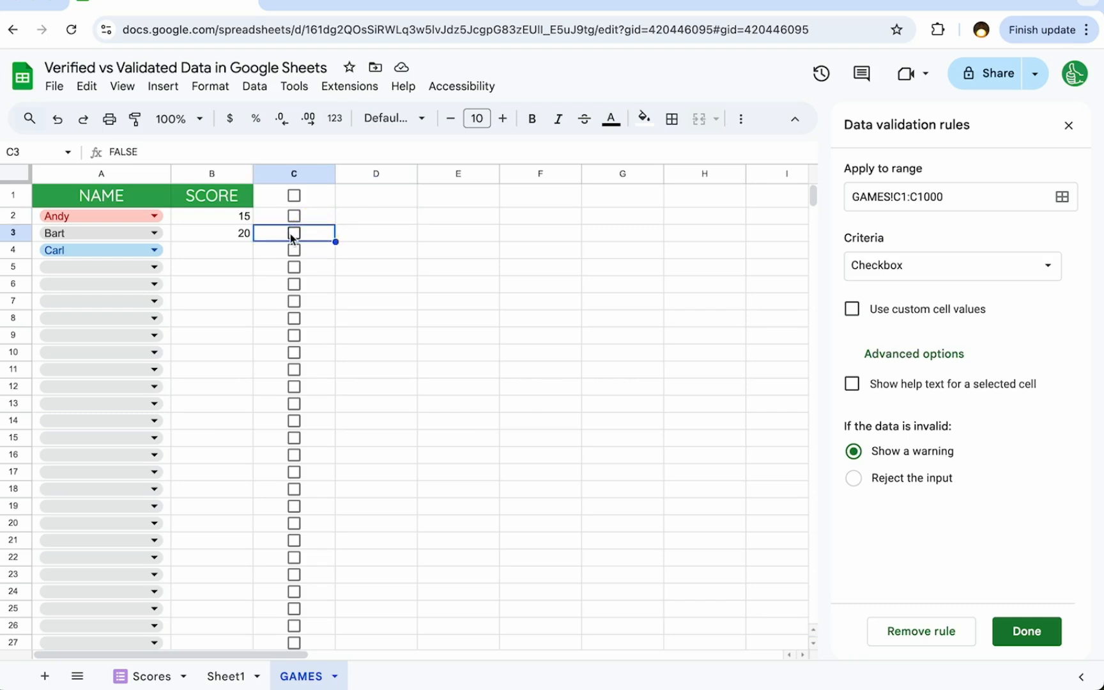
click(294, 233)
click(290, 233)
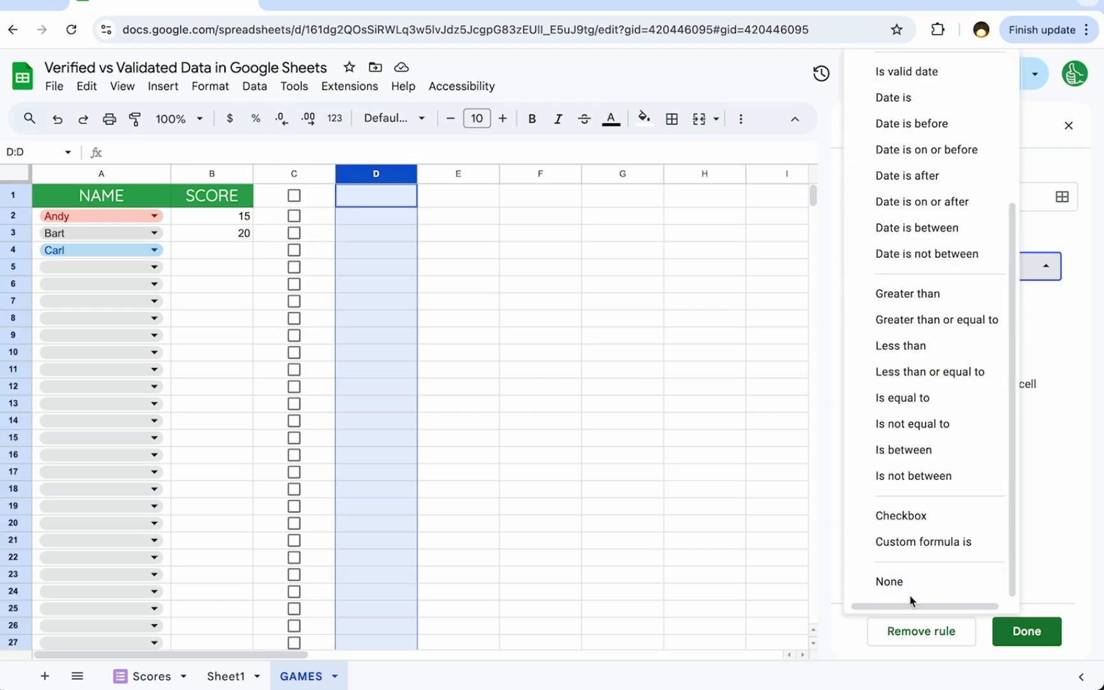
- Switch the column C rule's criteria to Custom formula is, and close the validation rules without saving
click(939, 553)
click(911, 317)
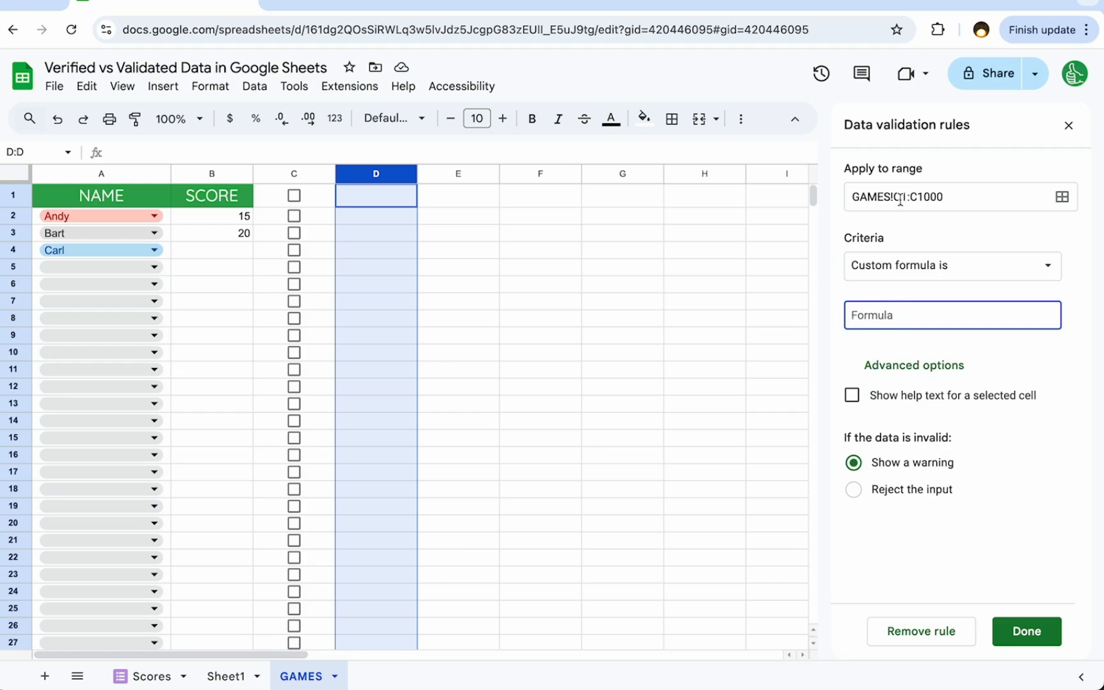
click(886, 314)
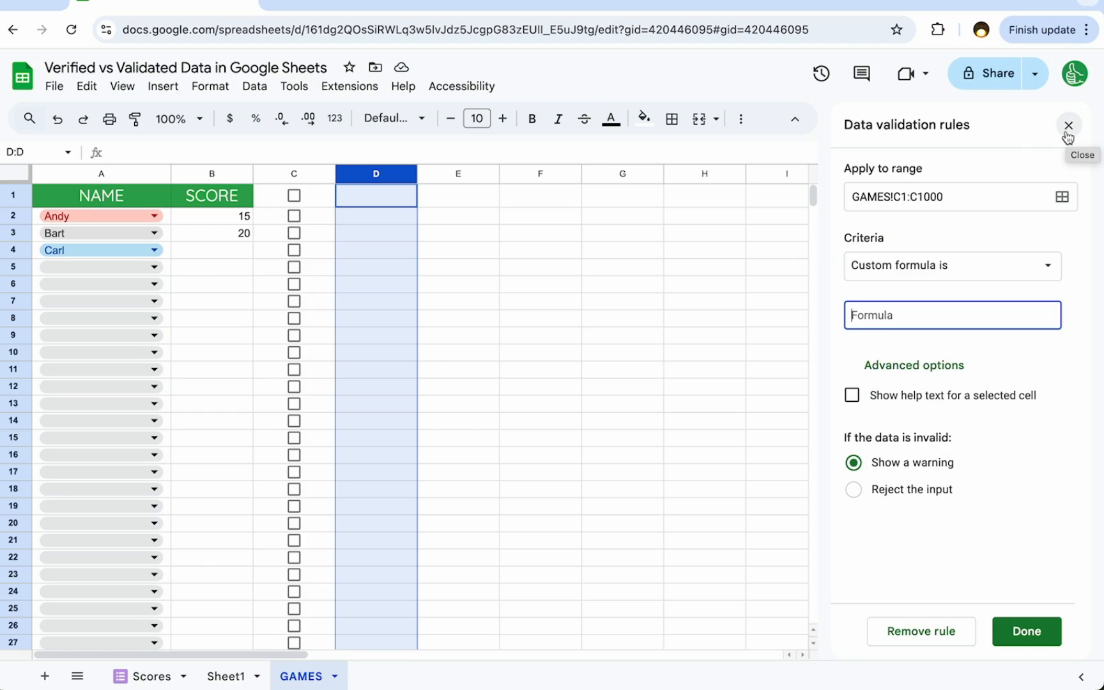
click(891, 315)
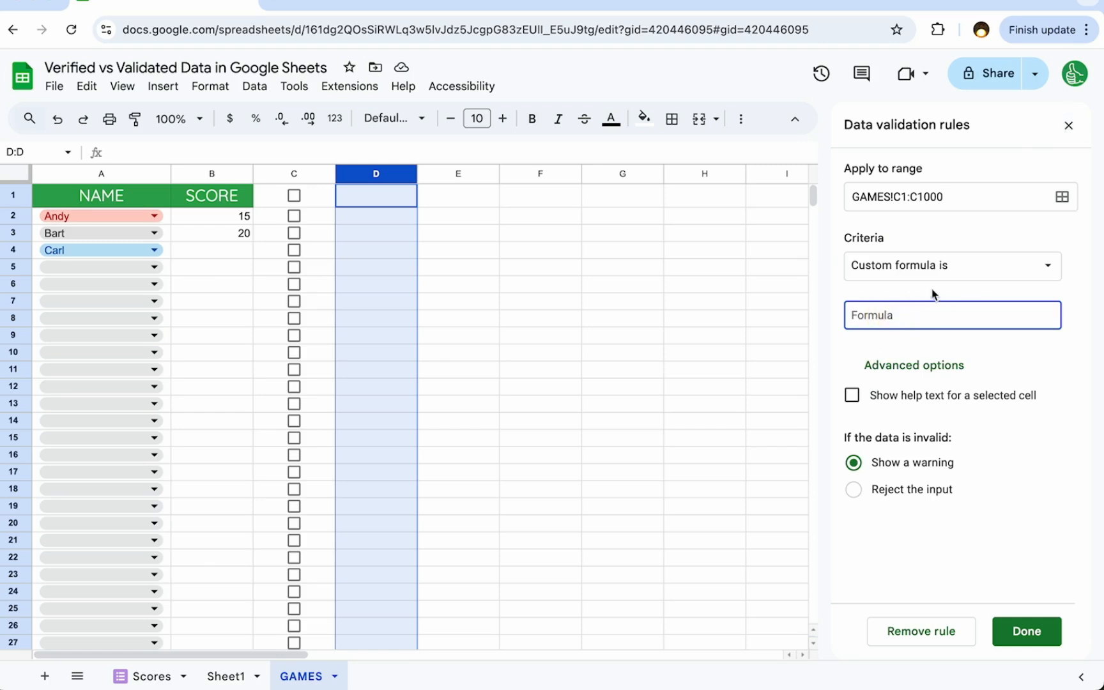
click(1068, 125)
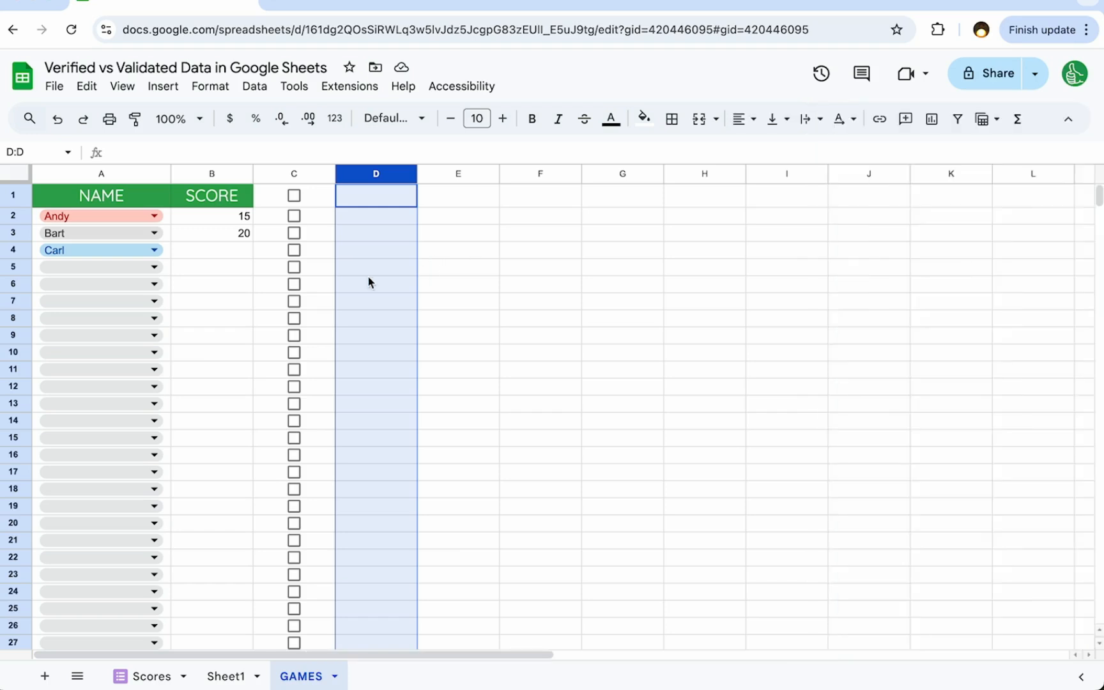